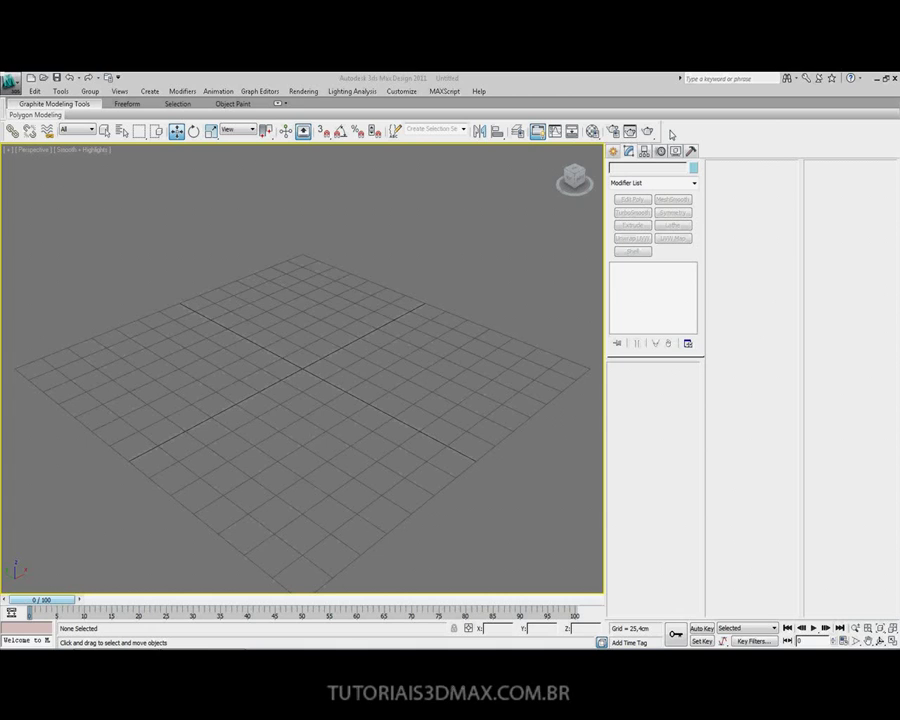
Show the Axis Constraints, Layers and reactor toolbars as floating toolbars
right_click(672, 132)
left_click(675, 132)
right_click(676, 132)
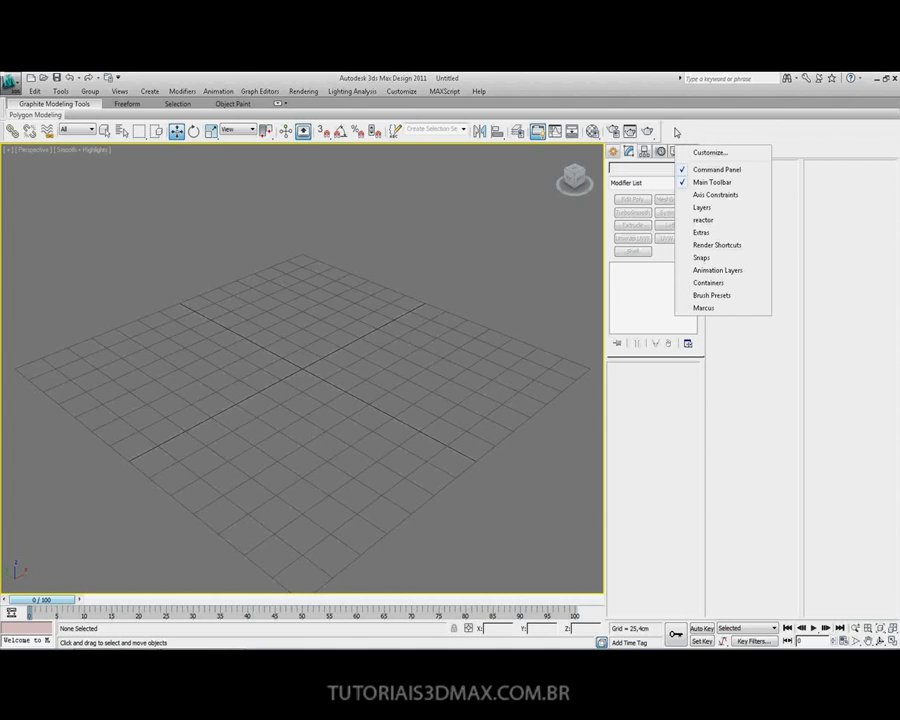
left_click(710, 196)
right_click(675, 145)
left_click(706, 203)
right_click(683, 140)
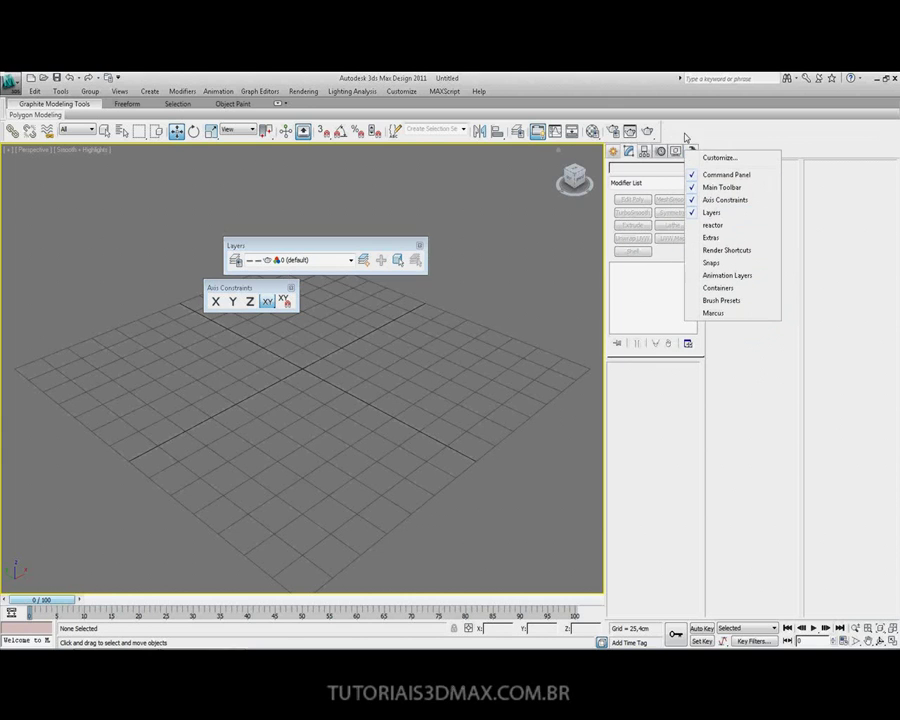
left_click(697, 226)
Show the Extras, Render Shortcuts and Snaps toolbars
right_click(681, 140)
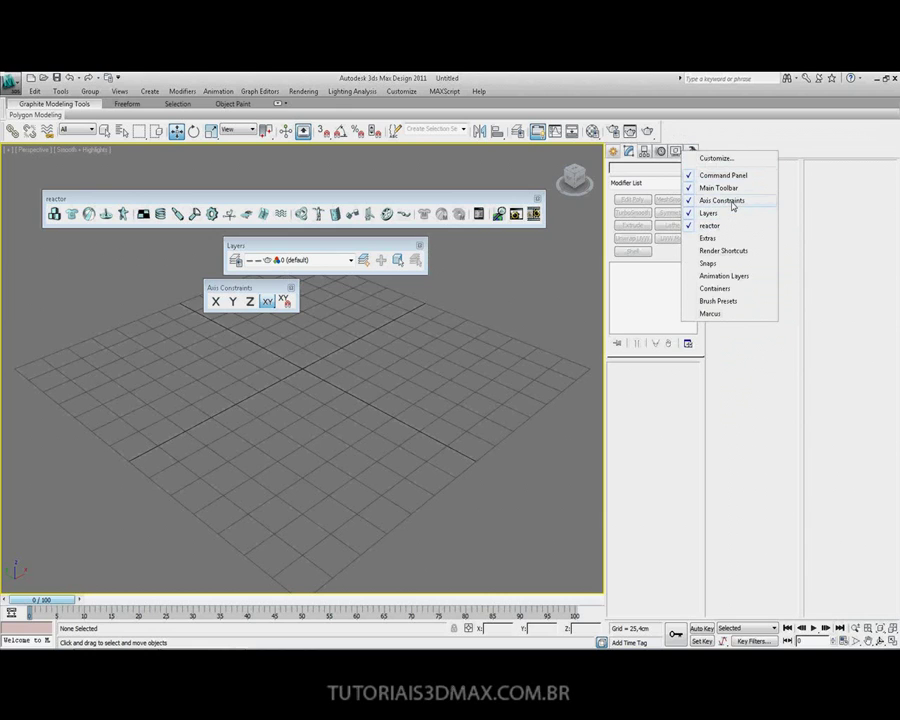
left_click(713, 241)
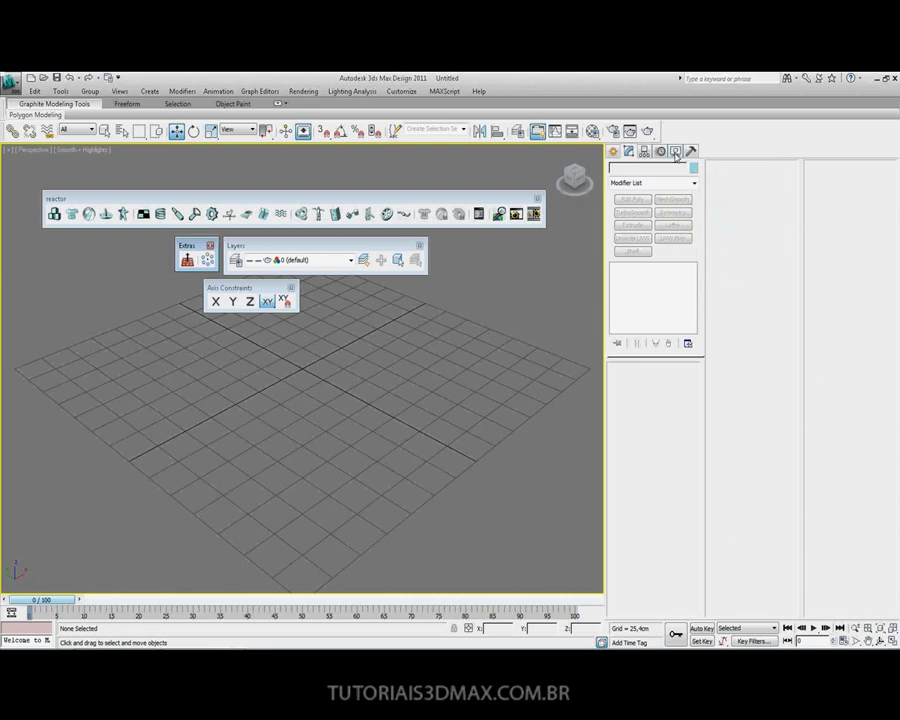
right_click(684, 152)
left_click(718, 250)
right_click(672, 132)
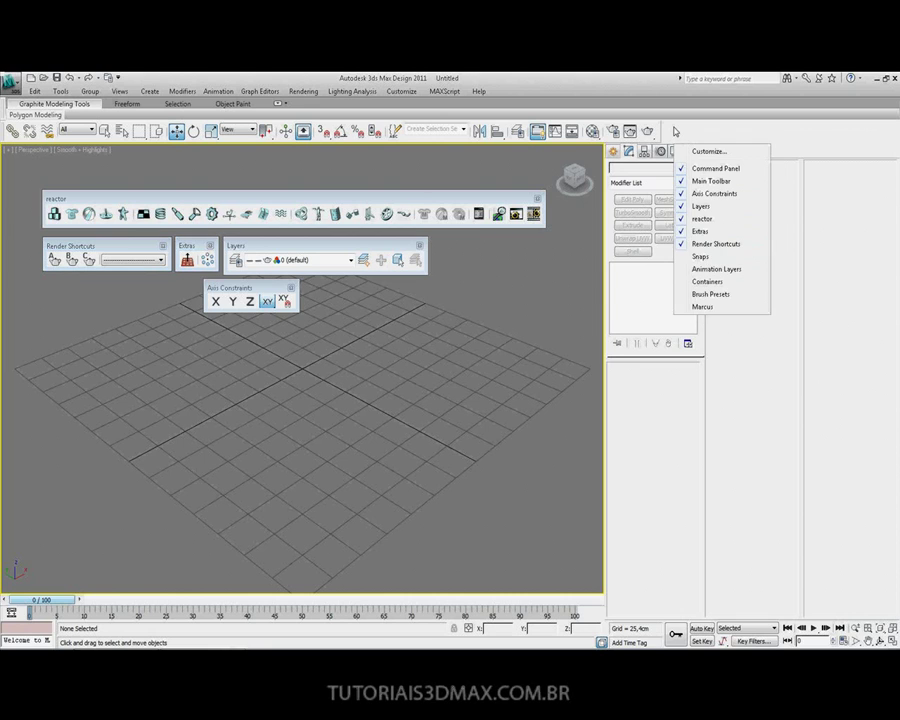
left_click(697, 258)
Show the Animation Layers, Containers and Brush Presets toolbars, placing Brush Presets beside Axis Constraints
right_click(672, 132)
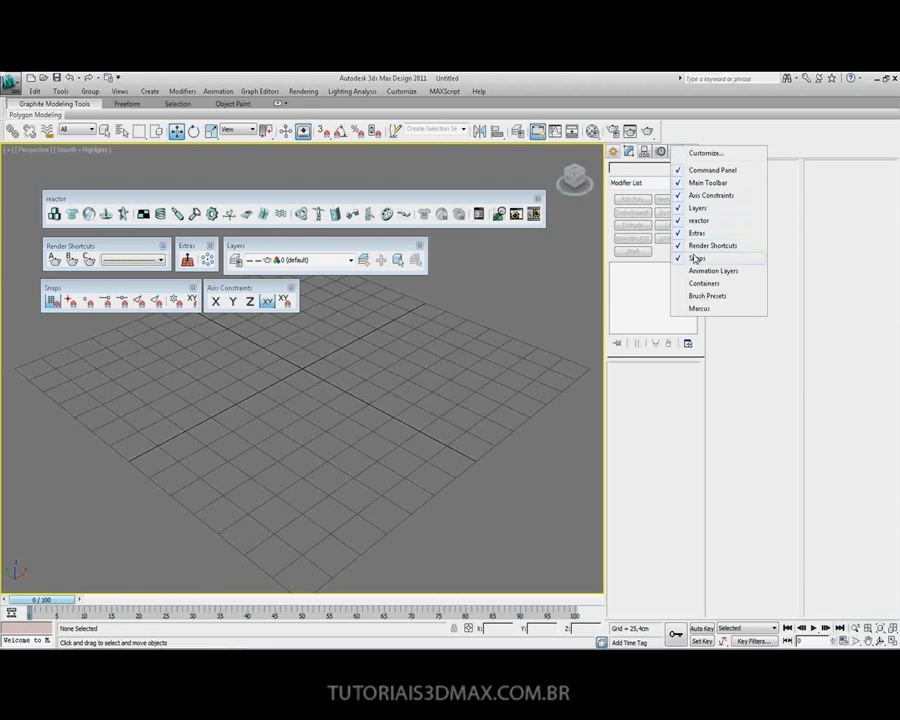
left_click(713, 270)
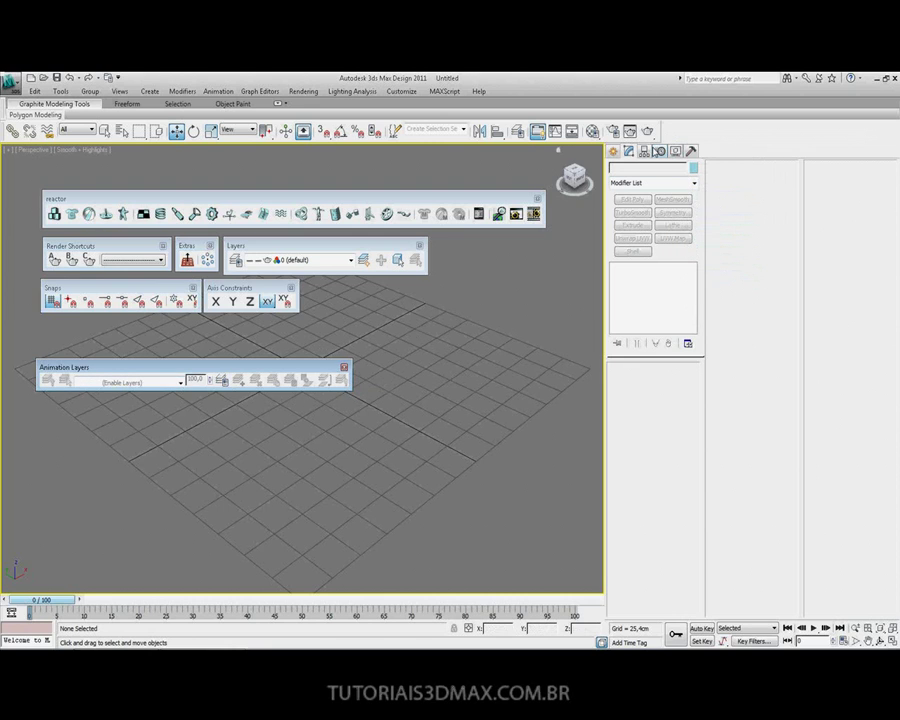
right_click(672, 132)
left_click(705, 286)
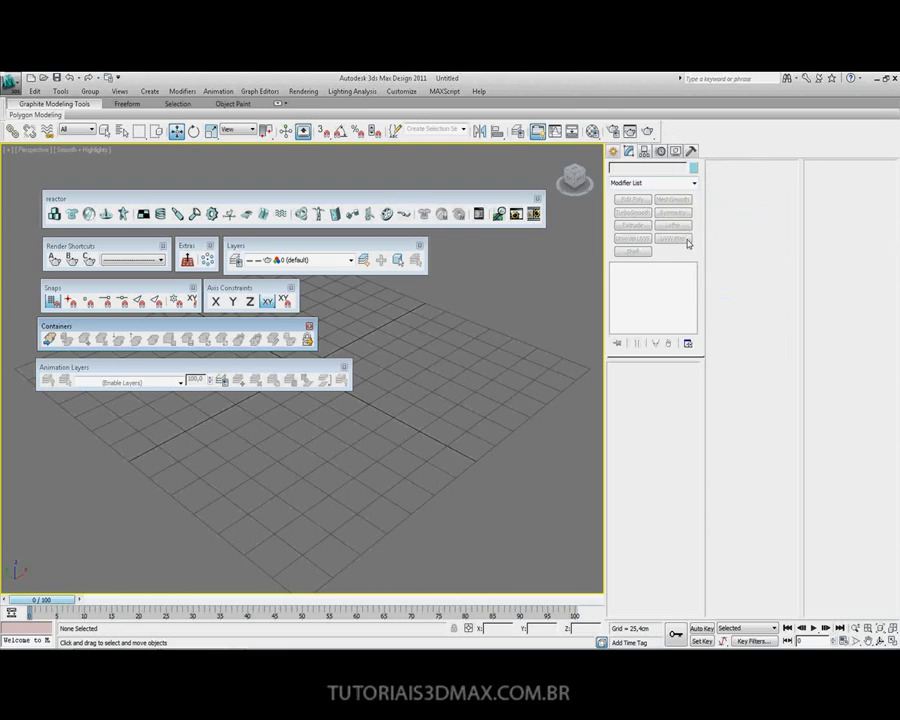
right_click(673, 135)
left_click(705, 299)
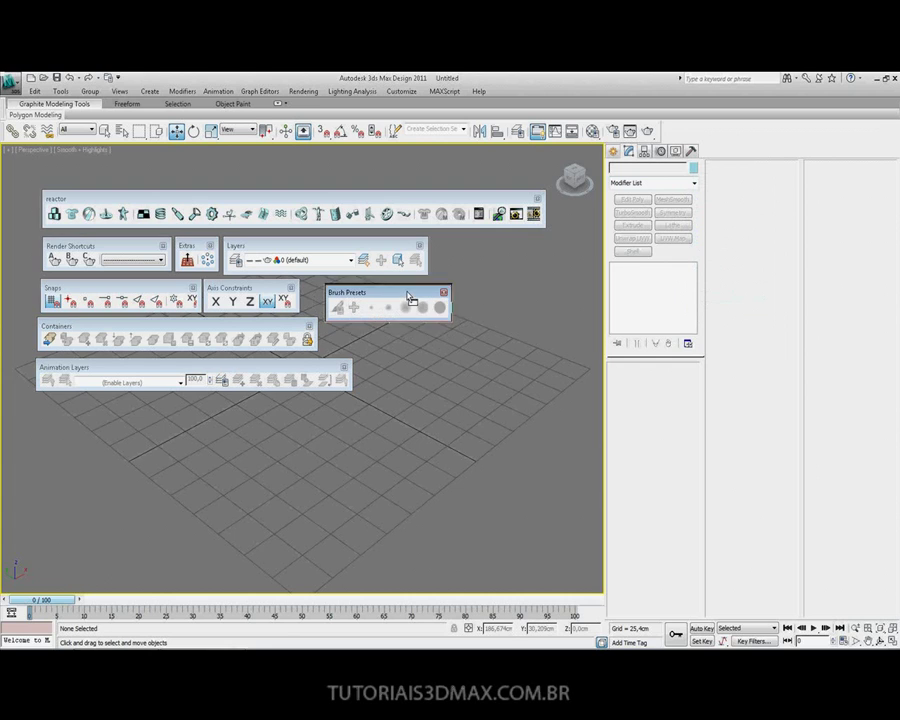
left_click_drag(408, 293, 405, 290)
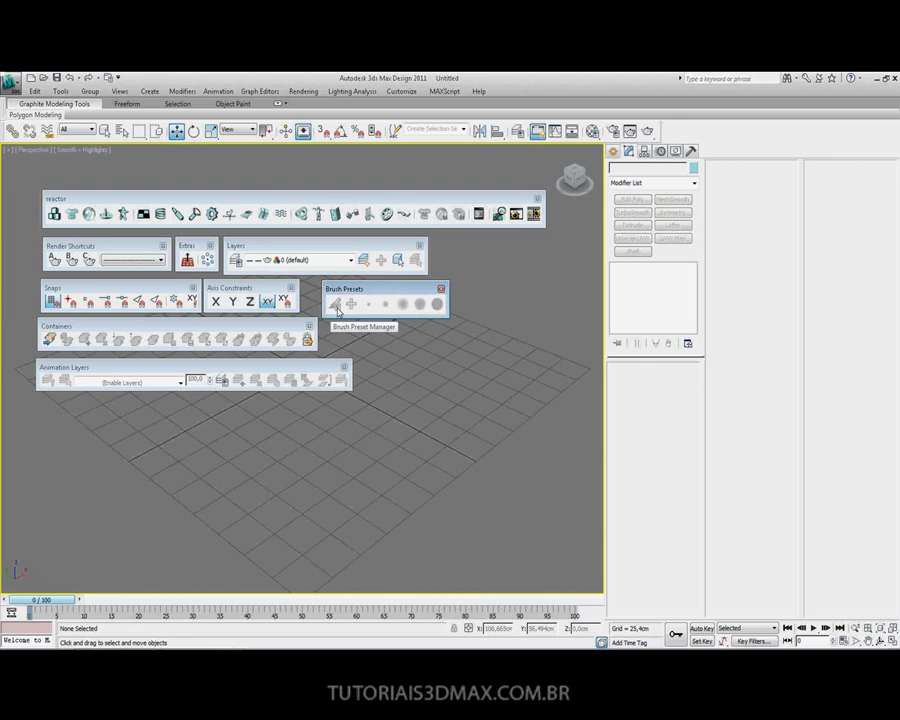
Examine the floating reactor and Layers toolbars, the layer list and the list of available toolbars
right_click(688, 150)
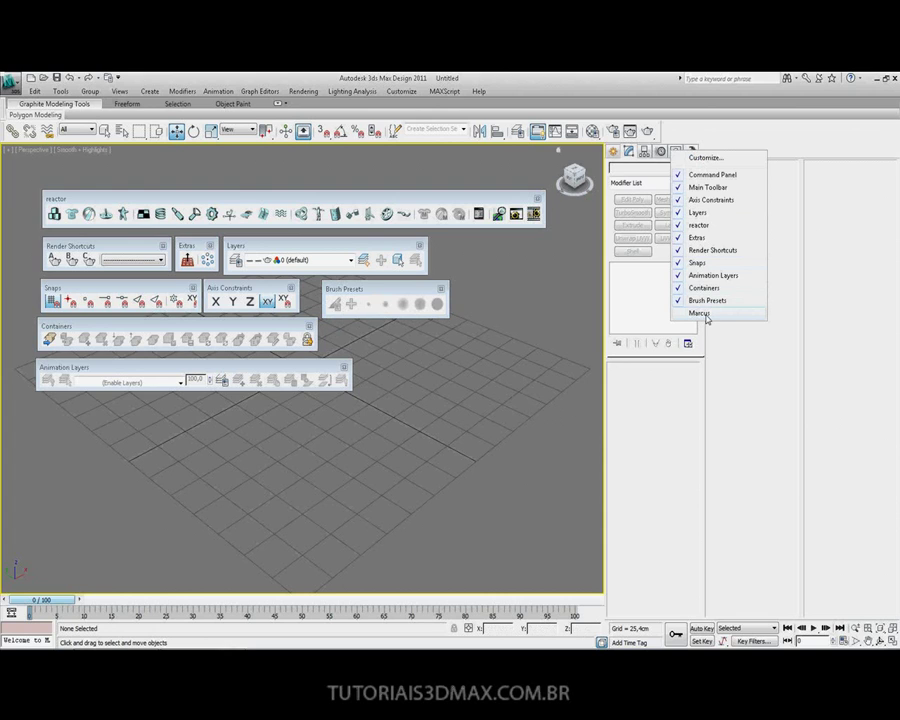
left_click(430, 201)
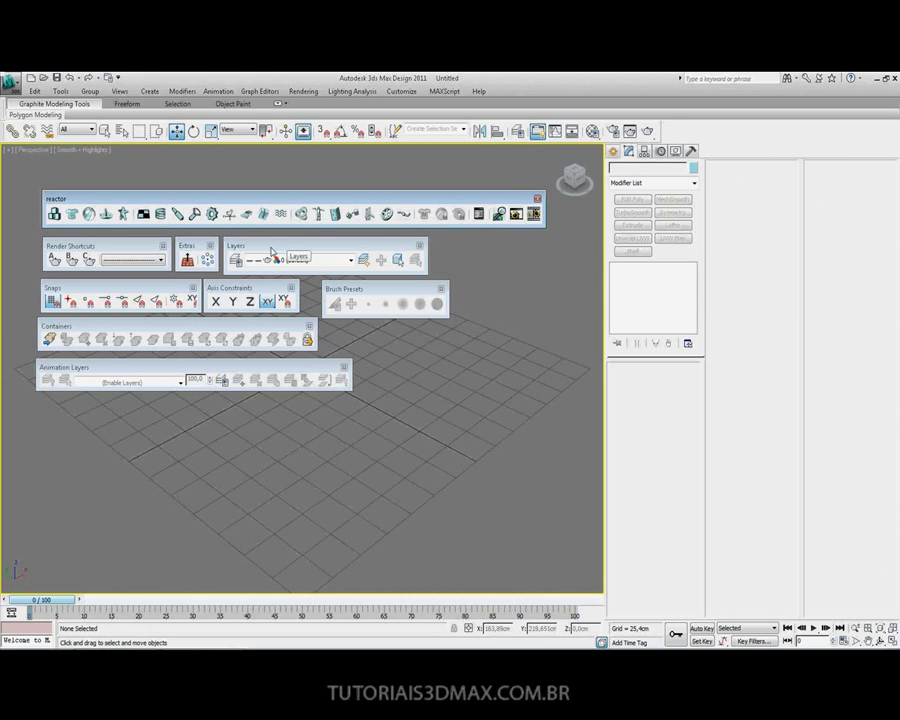
left_click(350, 260)
left_click(352, 267)
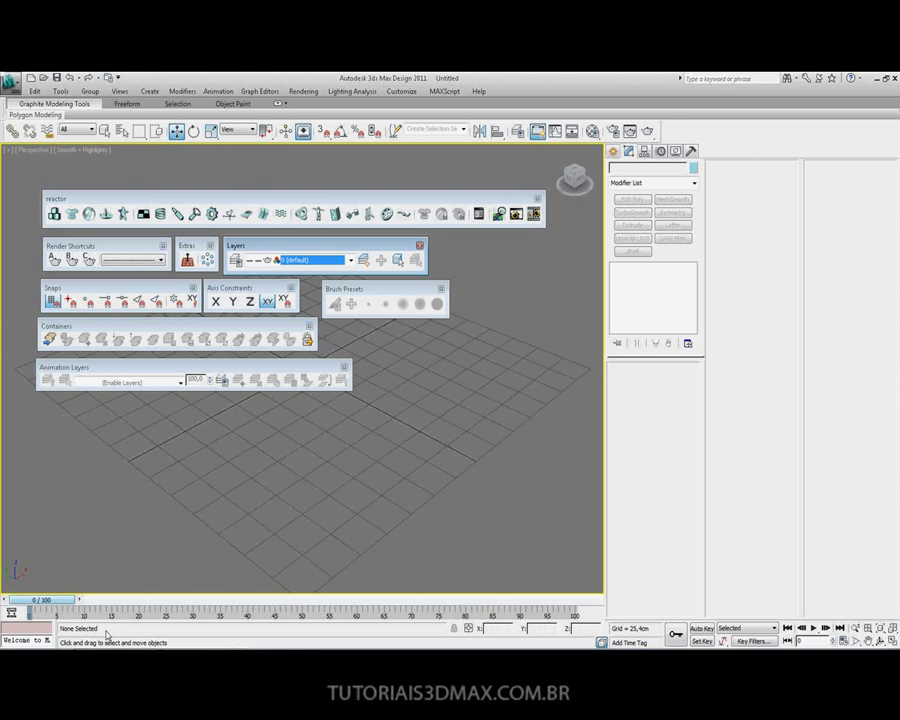
right_click(674, 147)
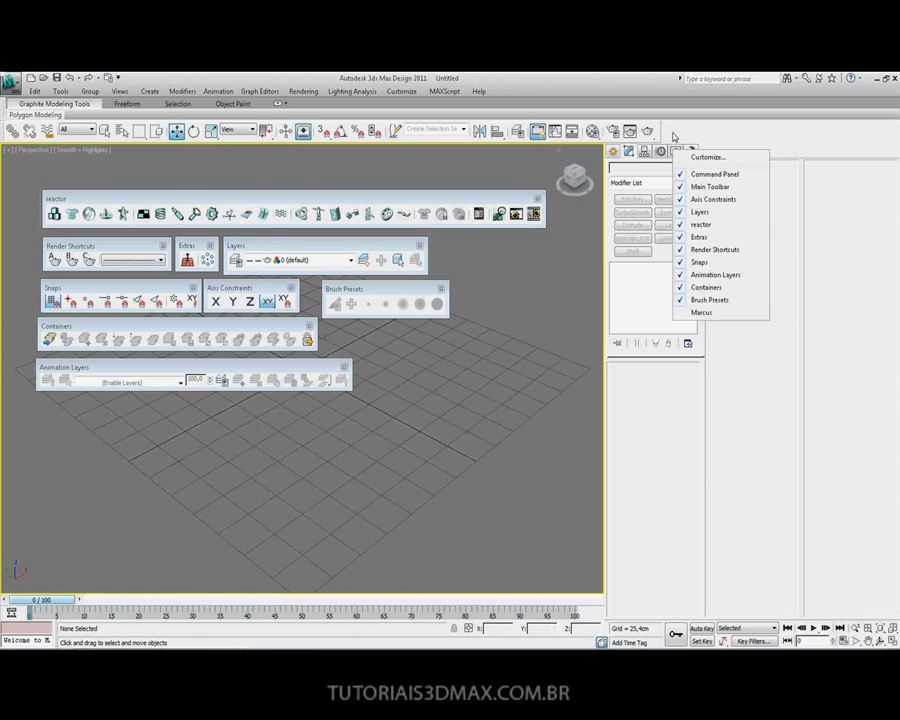
left_click(683, 146)
right_click(683, 146)
left_click(683, 146)
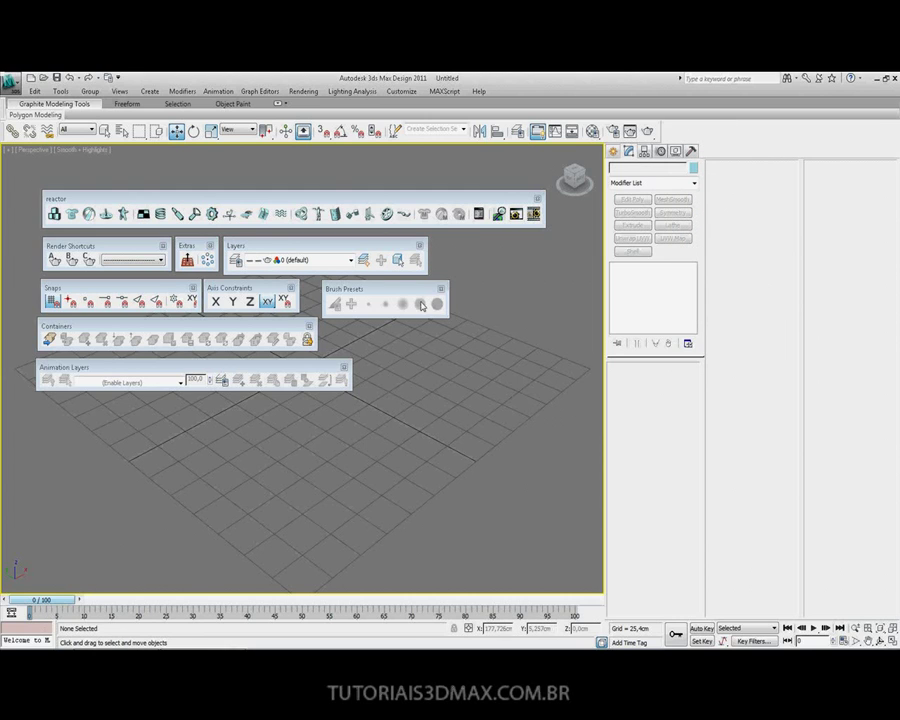
Open the keyboard shortcut settings of Customize User Interface and reposition the dialog
left_click(403, 92)
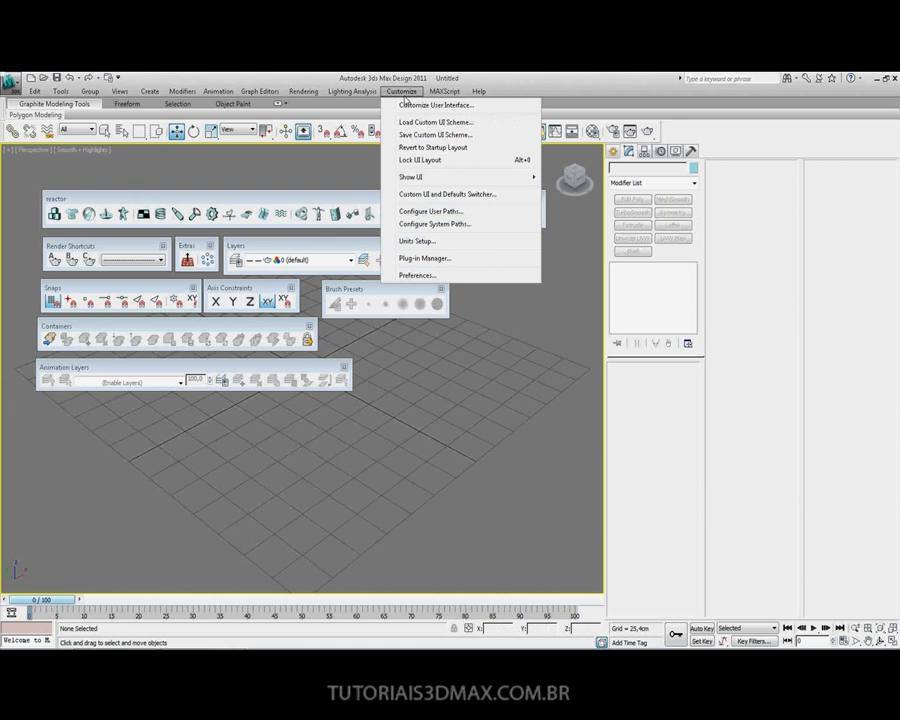
left_click(403, 106)
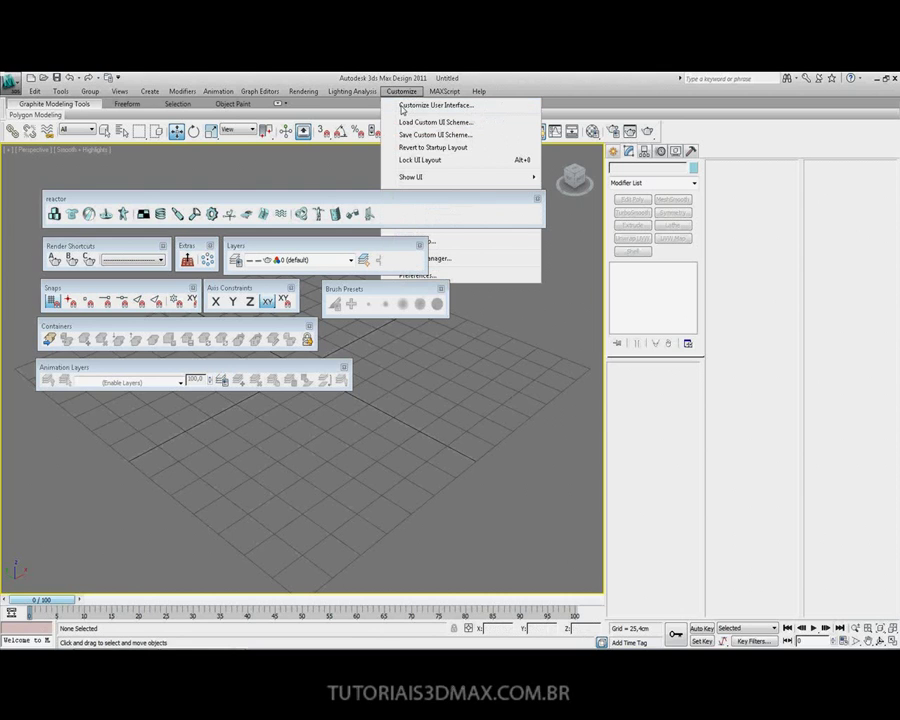
key("alt+Tab")
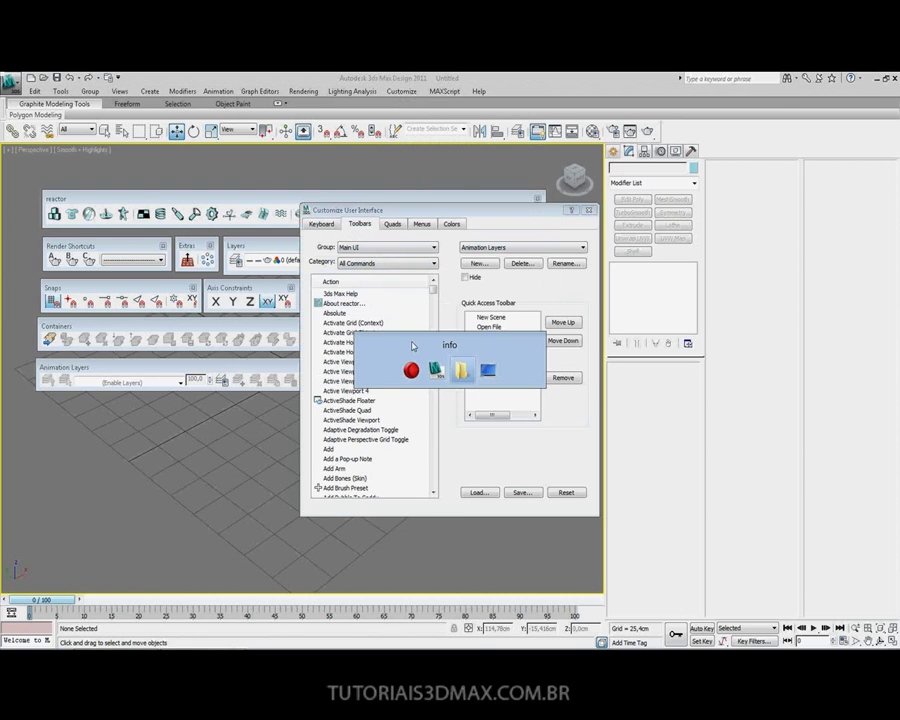
left_click(321, 224)
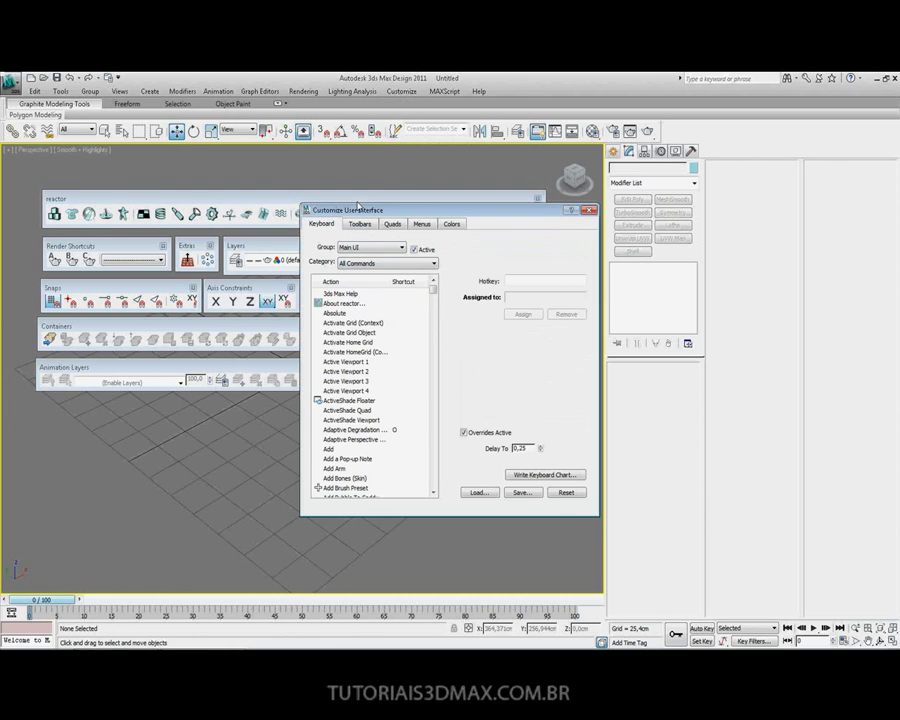
left_click_drag(340, 210, 360, 204)
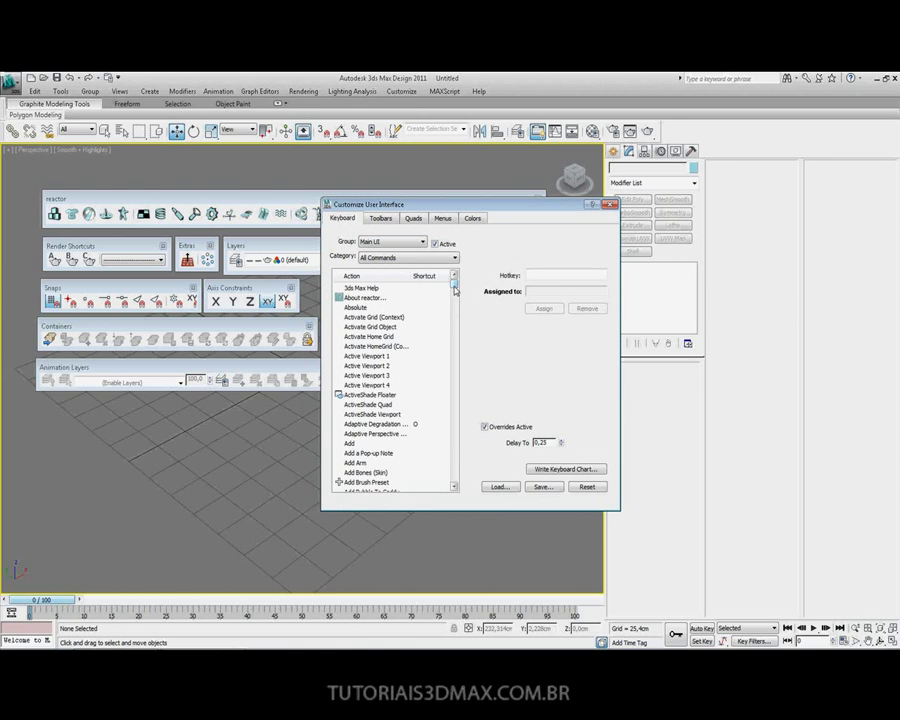
Review the shortcut groups, command categories and full command list for Main UI, and close the customization dialog
left_click(391, 246)
left_click(400, 246)
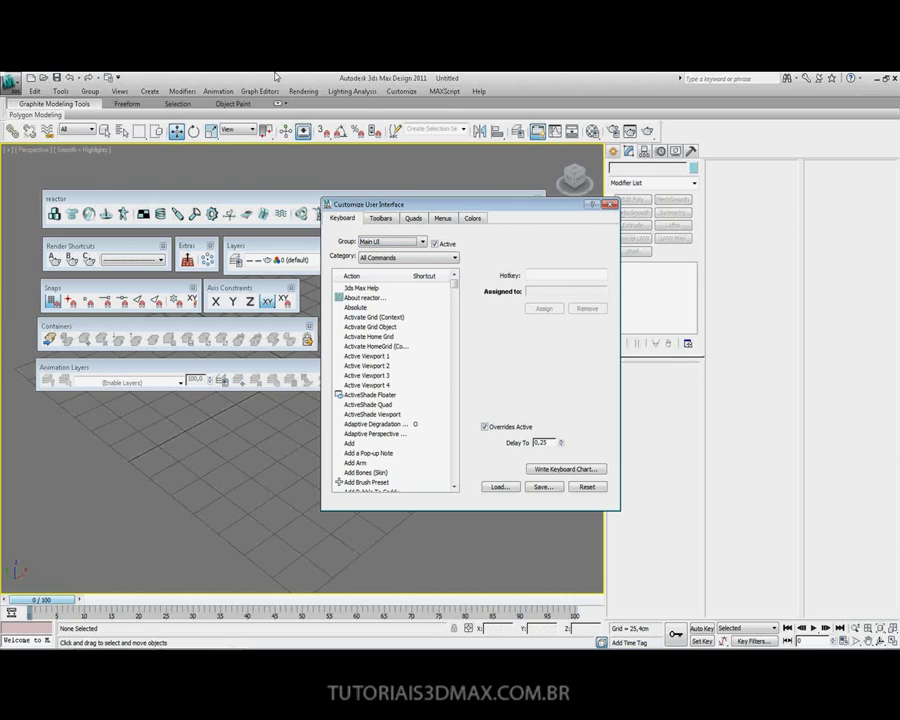
left_click(365, 259)
left_click(365, 259)
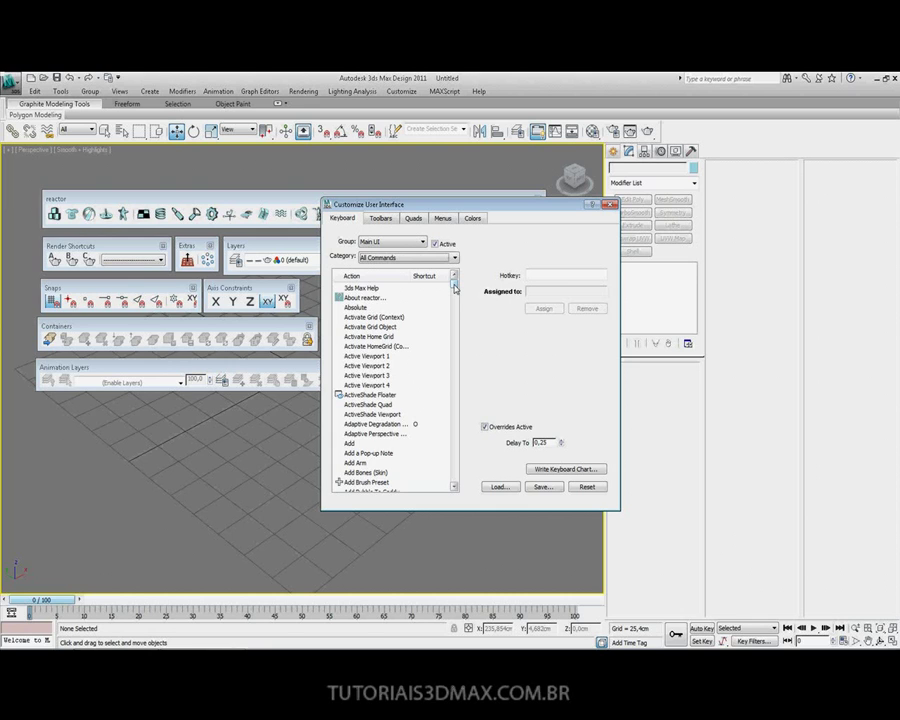
left_click_drag(455, 287, 457, 496)
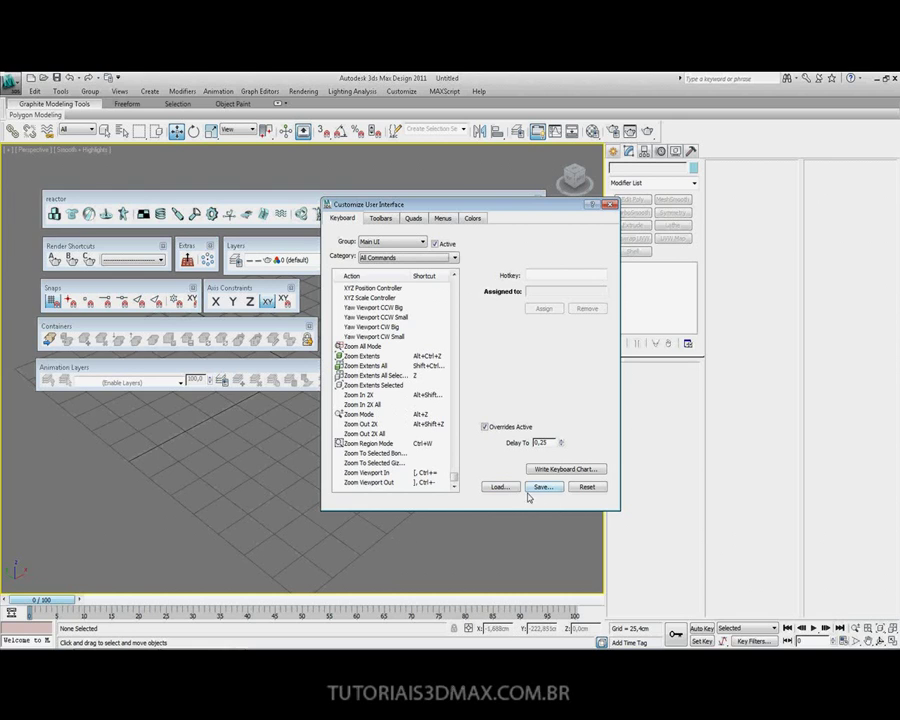
left_click(611, 205)
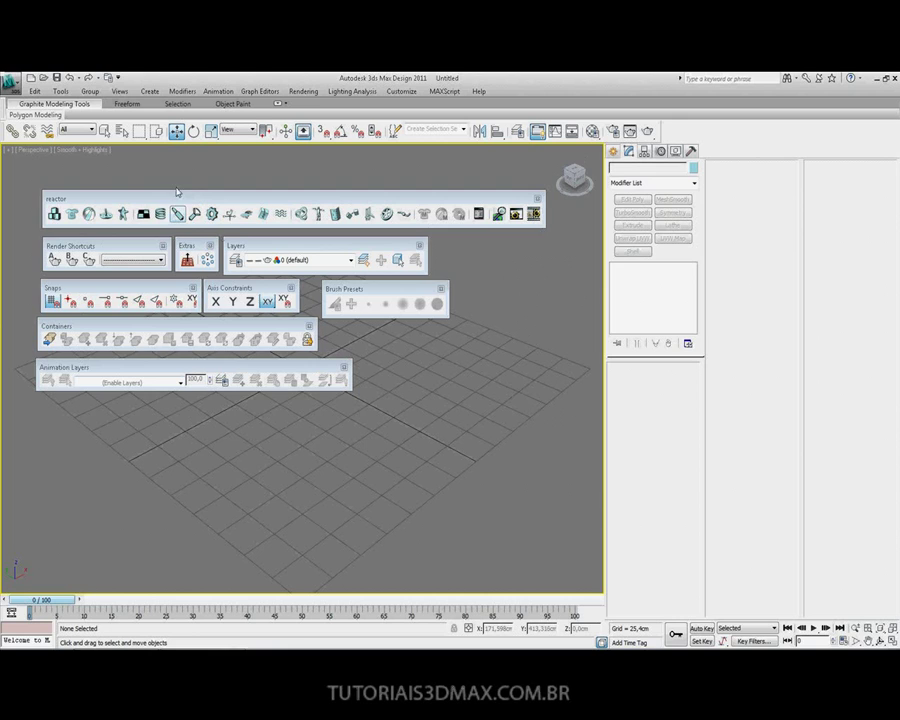
Hide the floating Render Shortcuts, reactor, Layers and Extras toolbars
left_click(163, 245)
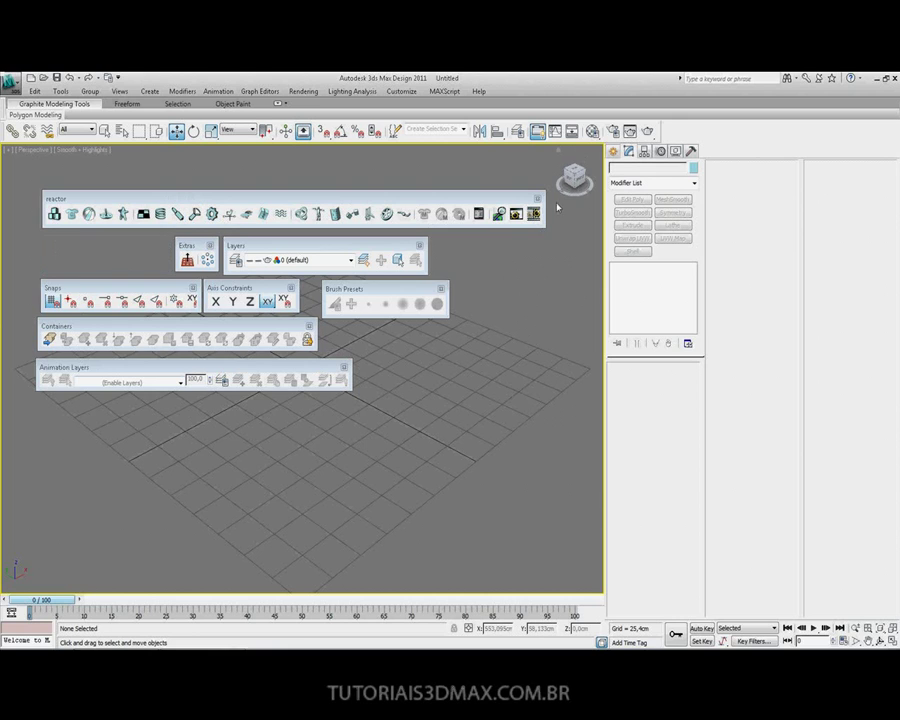
left_click(537, 199)
left_click(420, 245)
left_click(210, 245)
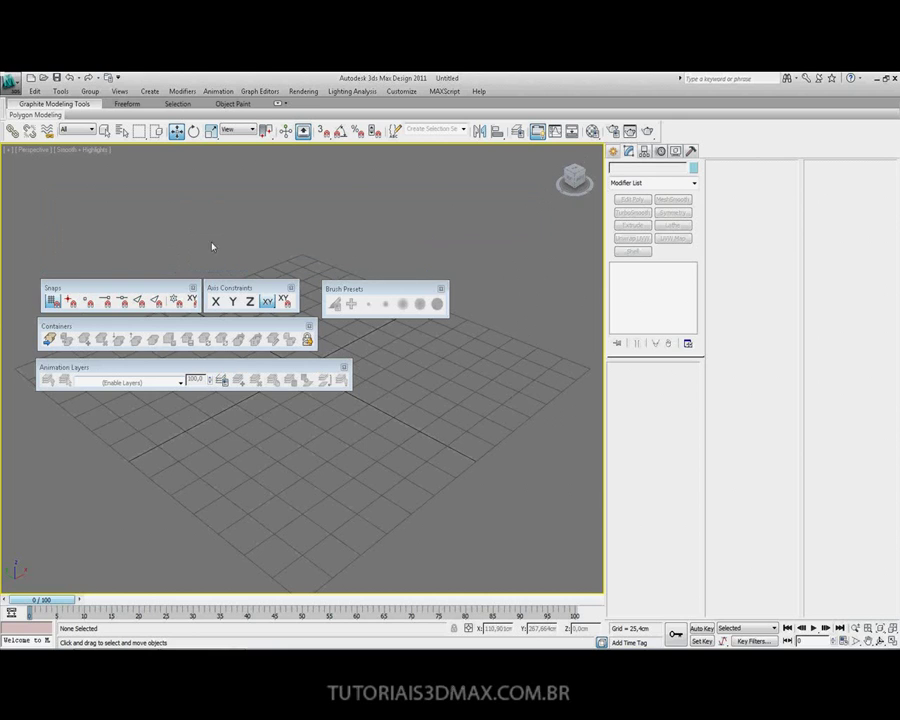
Hide the remaining floating toolbars: Snaps, Axis Constraints, Containers, Animation Layers and Brush Presets
left_click(192, 287)
left_click(291, 288)
left_click(309, 326)
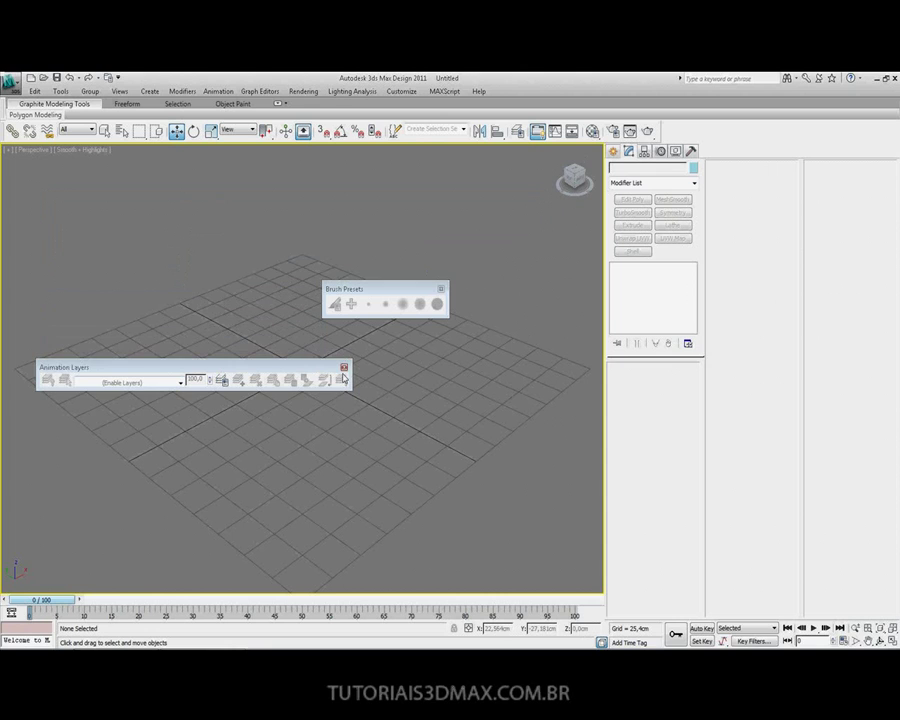
left_click(344, 367)
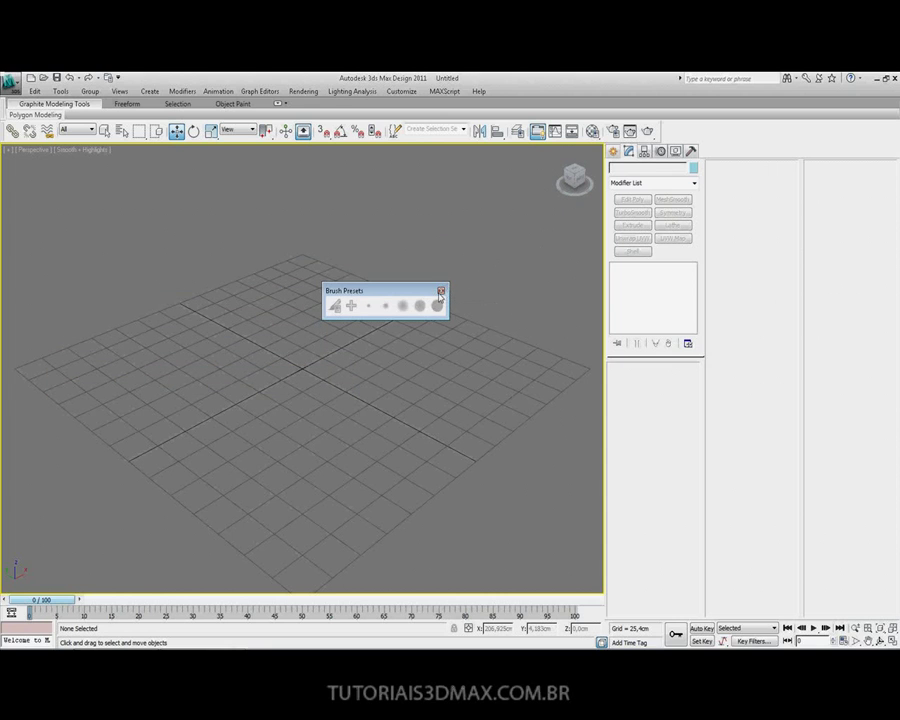
left_click(440, 292)
Create a box centred on the grid, about 151 cm long, 151 cm wide and 77 cm high
left_click(613, 151)
left_click(632, 224)
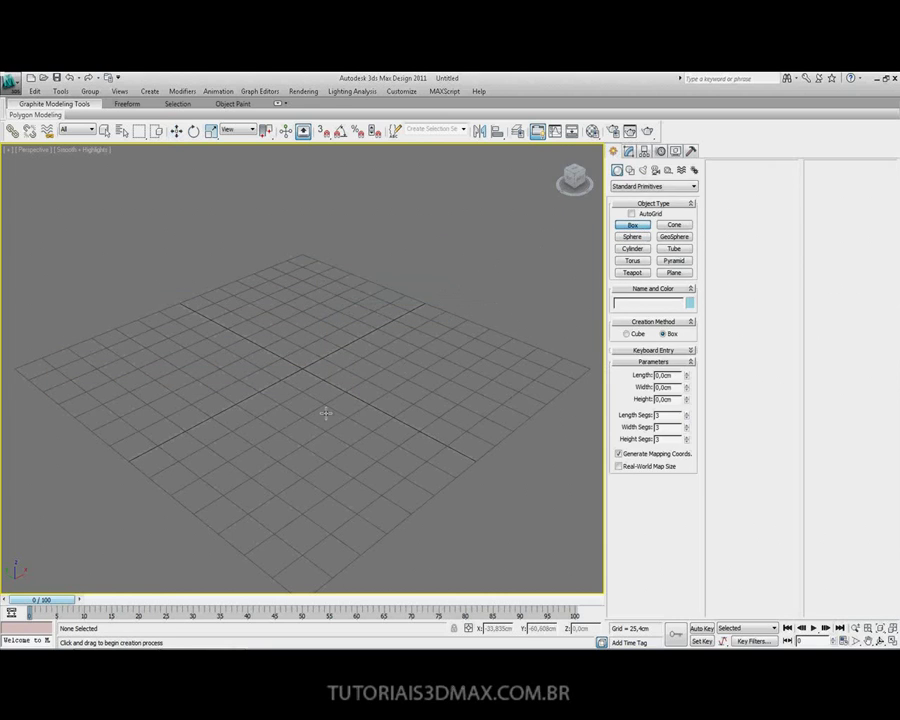
left_click_drag(303, 366, 368, 394)
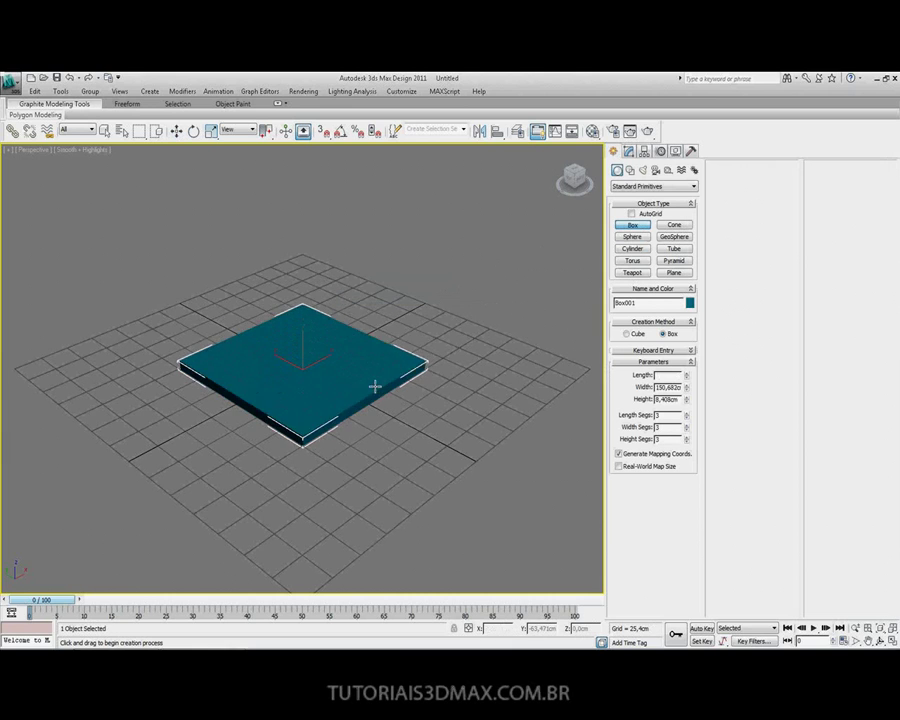
left_click(366, 304)
scroll(366, 304, "down", 3)
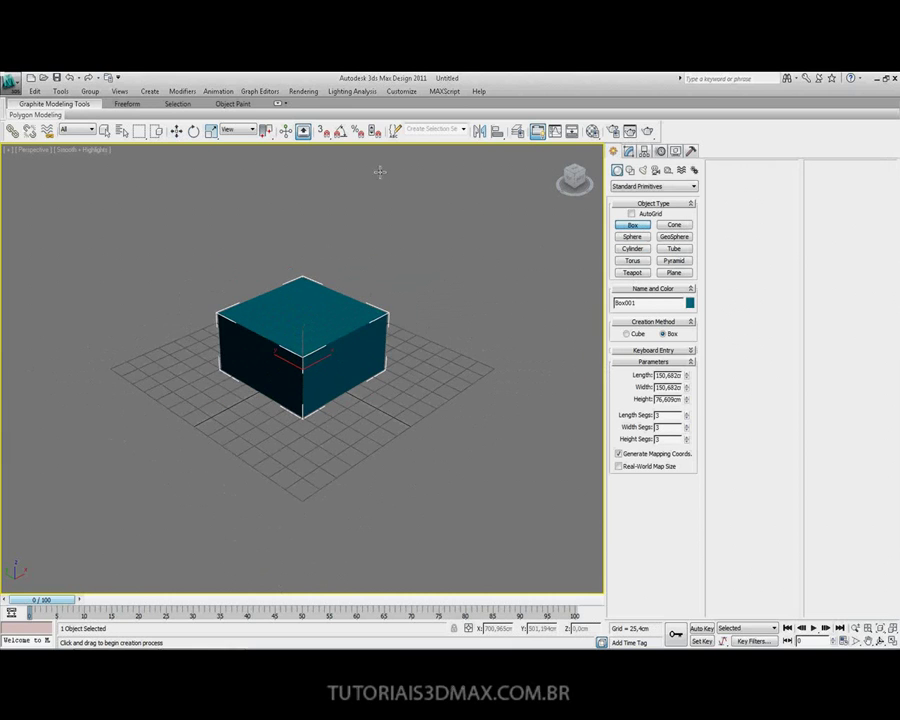
Look up the Zoom commands in the keyboard shortcut settings, close the dialog and activate Zoom Mode
left_click(401, 91)
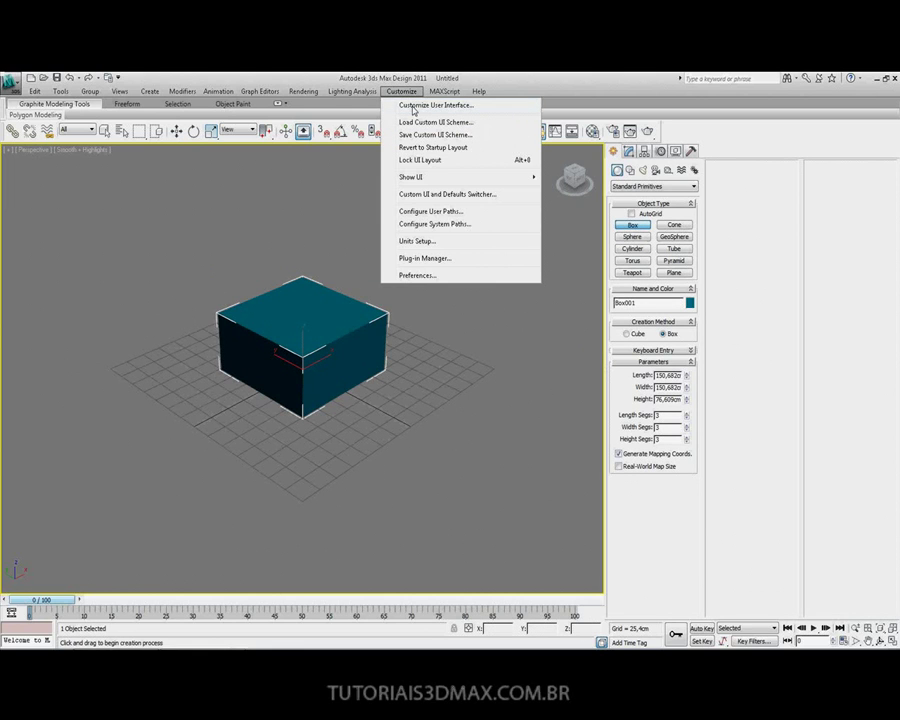
left_click(413, 106)
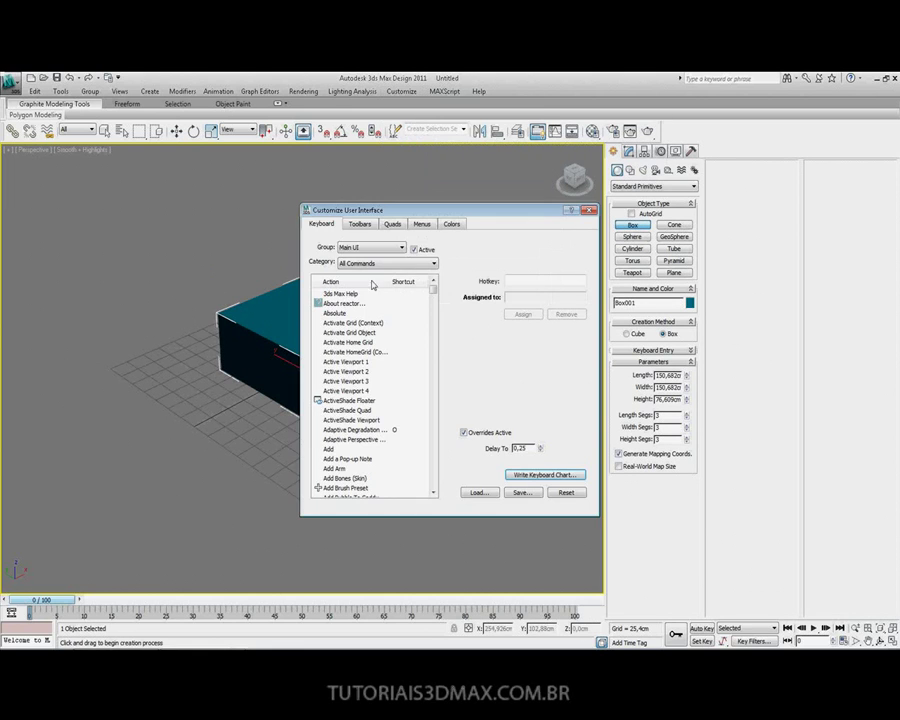
left_click_drag(433, 290, 436, 508)
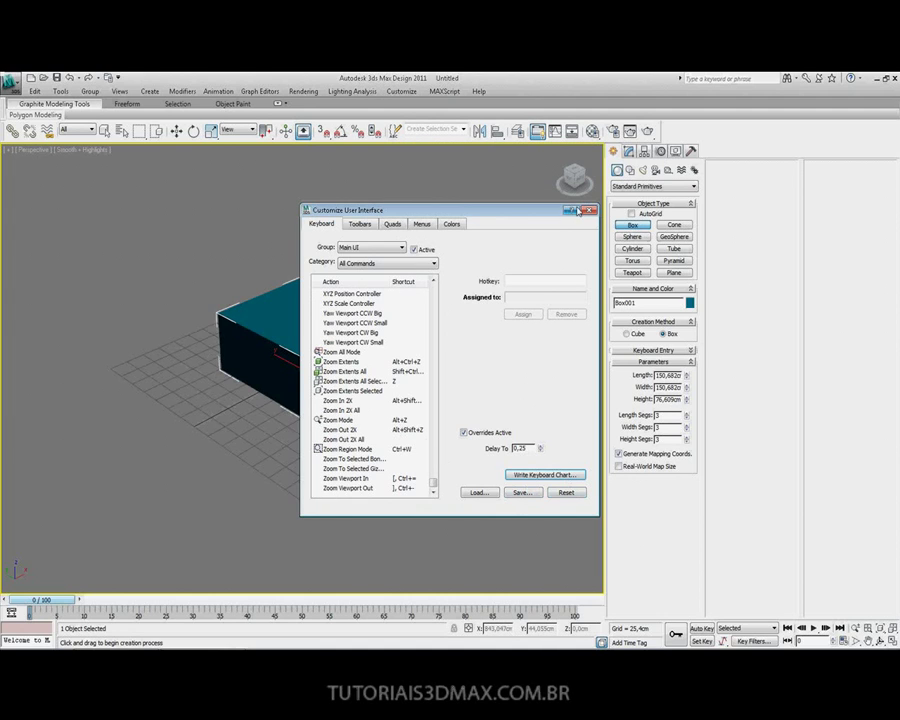
left_click(592, 211)
key("alt+z")
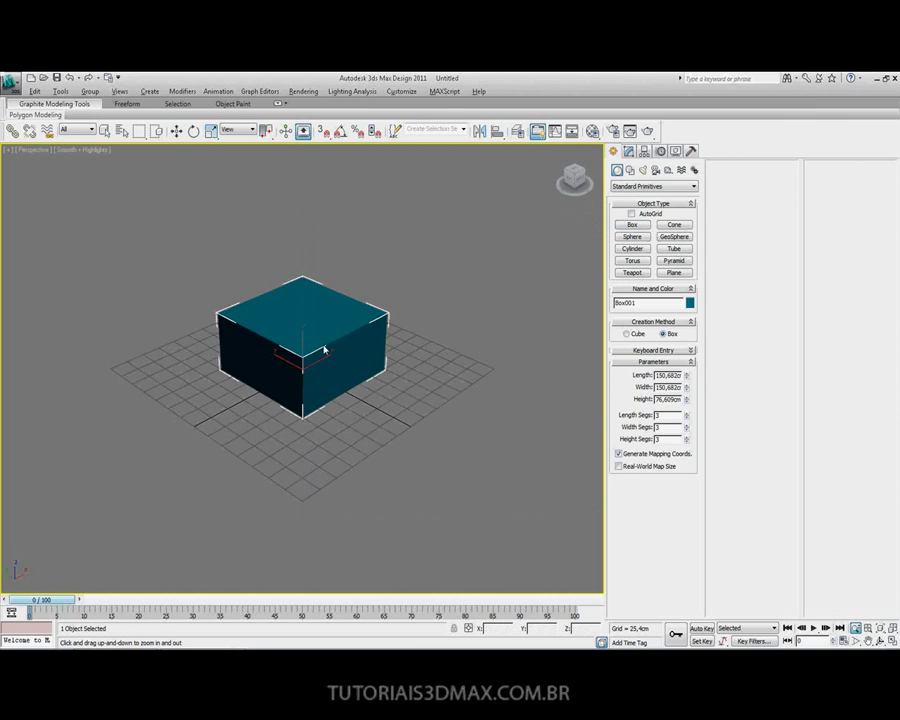
Try Shift+A and Ctrl+L as candidate hotkeys for Zoom Mode in the keyboard shortcut settings
left_click_drag(304, 349, 331, 345)
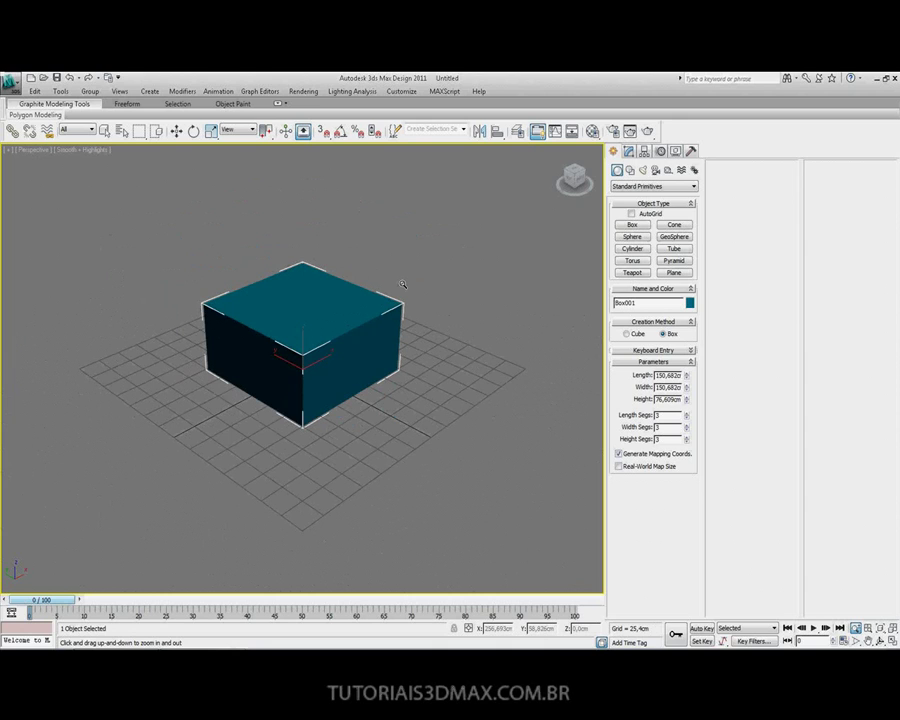
left_click(401, 91)
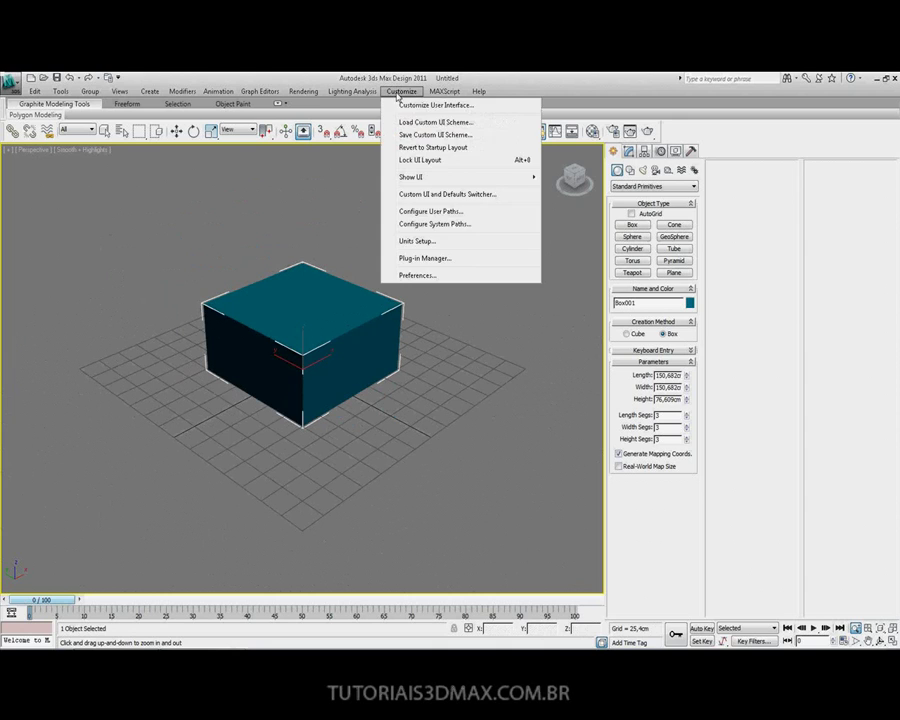
left_click(435, 105)
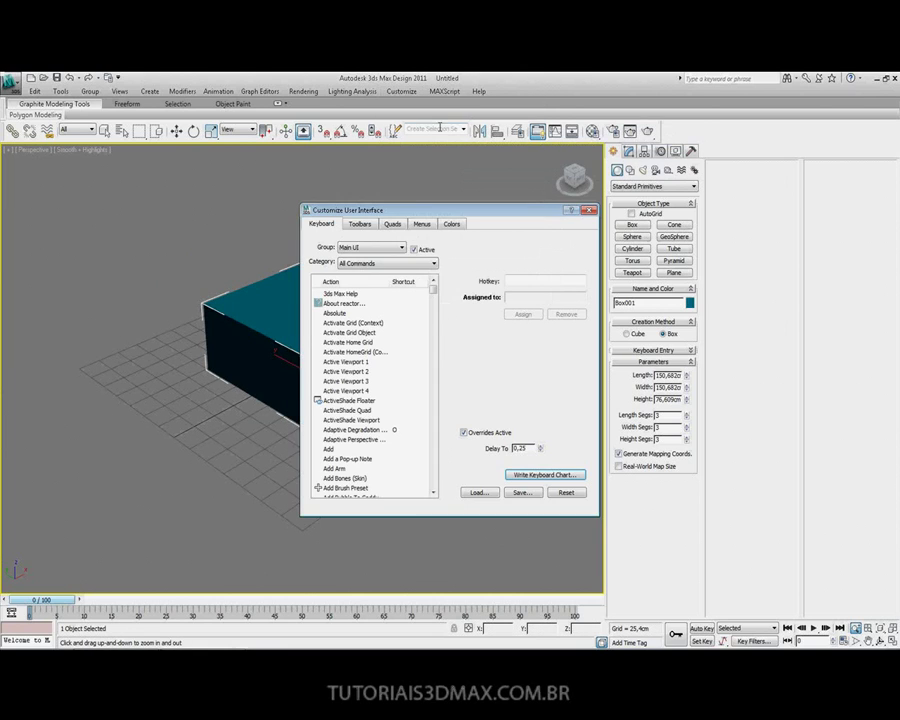
left_click_drag(434, 462, 434, 482)
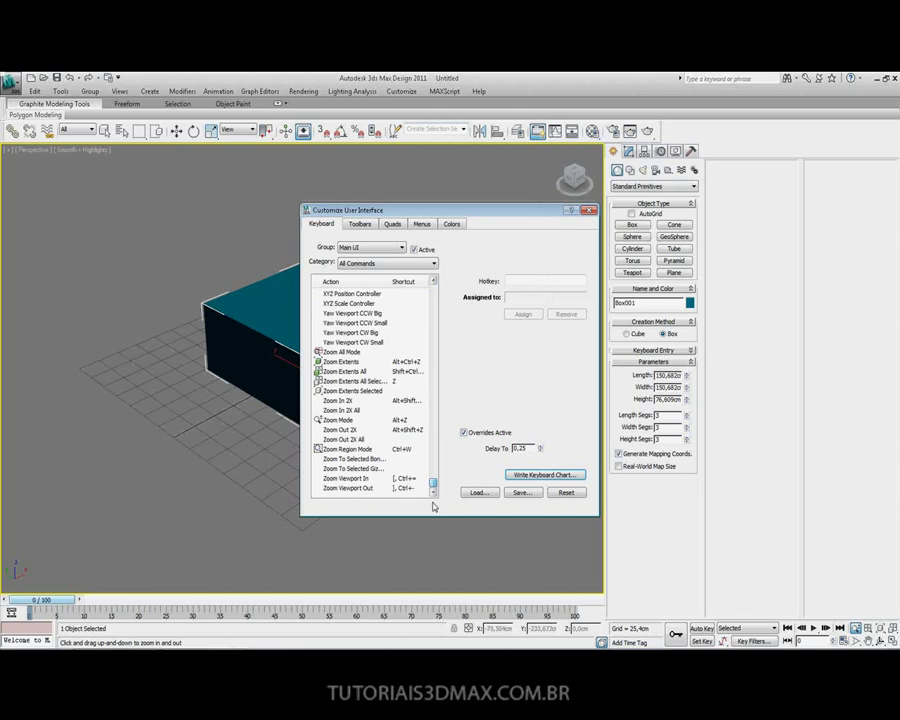
left_click(352, 420)
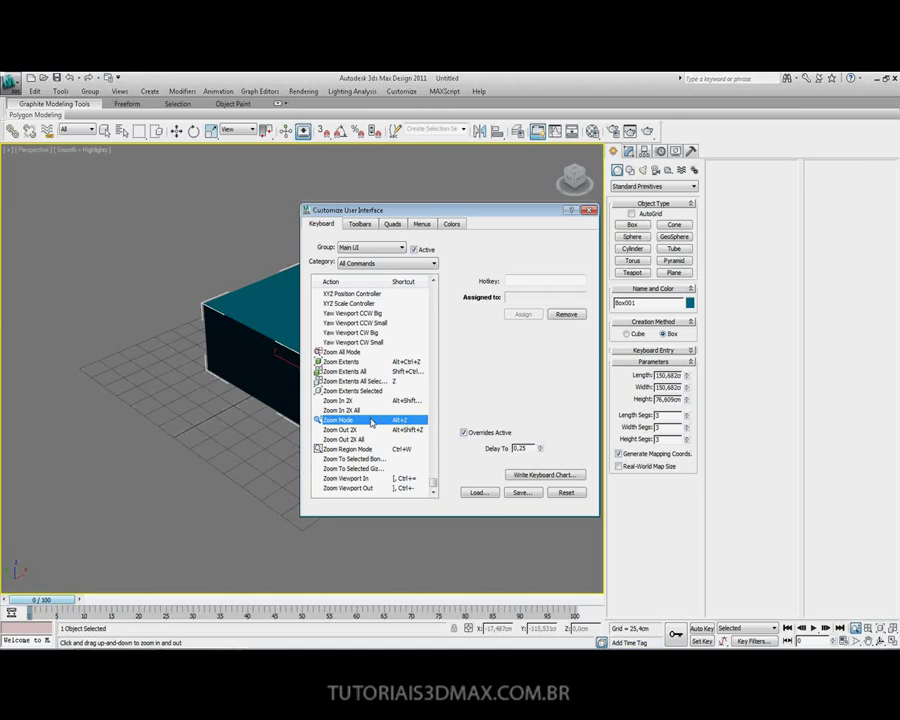
left_click(524, 281)
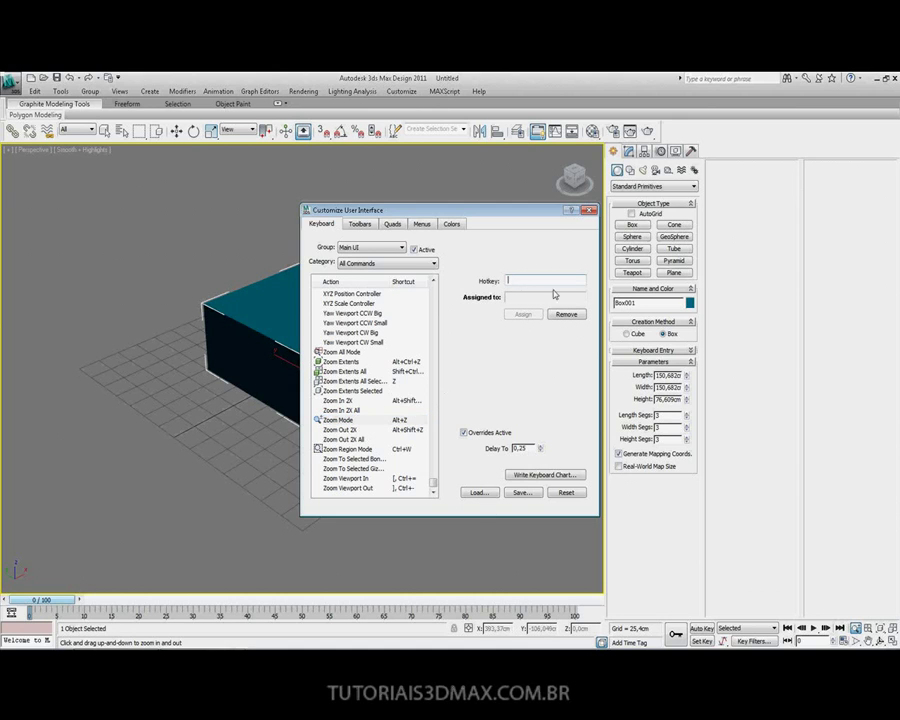
key("shift+a")
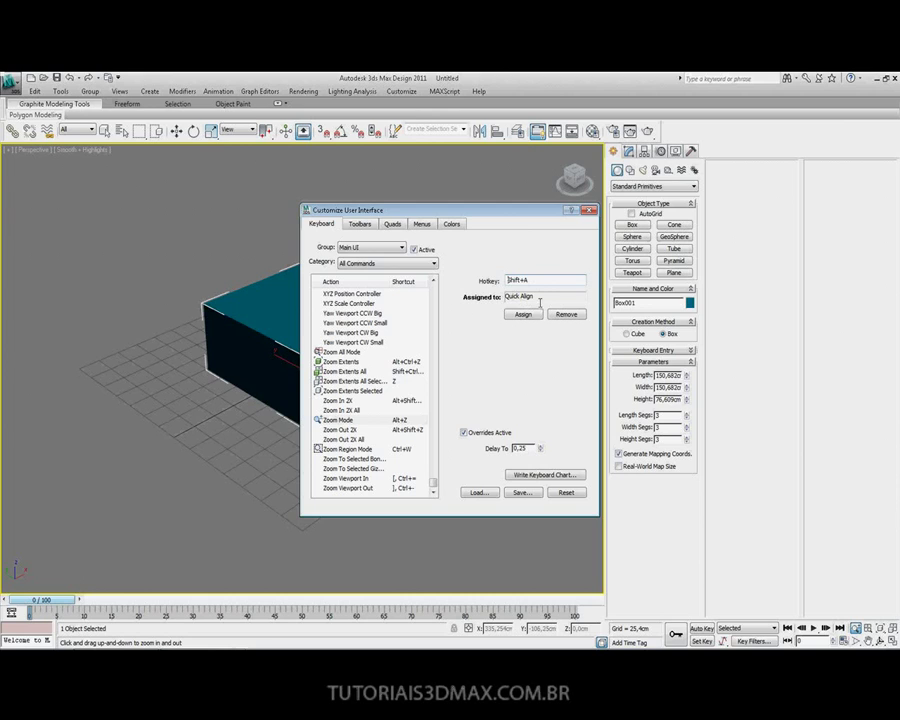
left_click(548, 281)
key("ctrl")
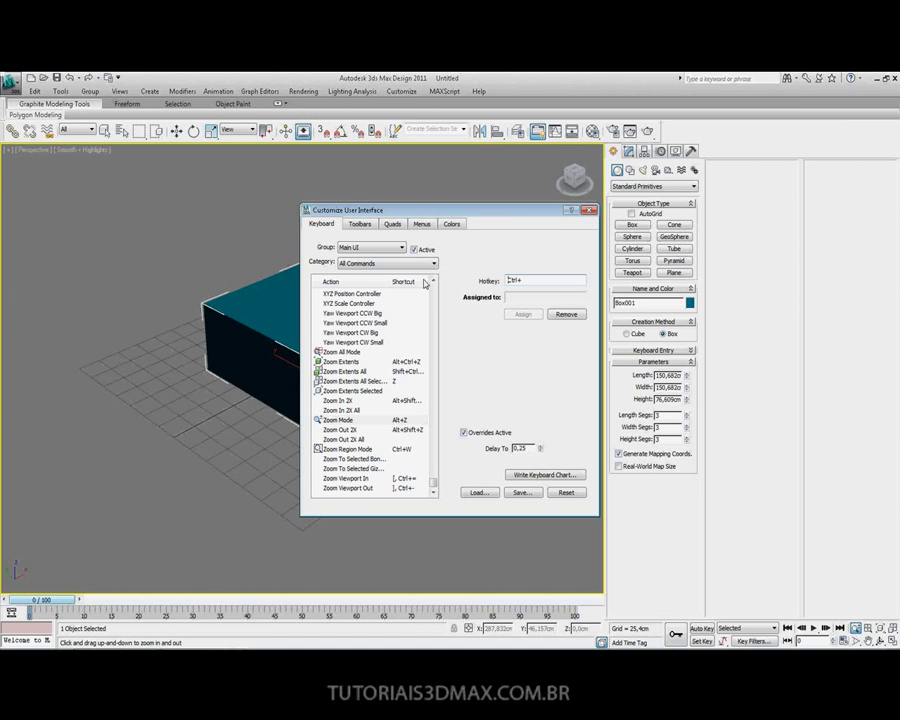
key("ctrl+l")
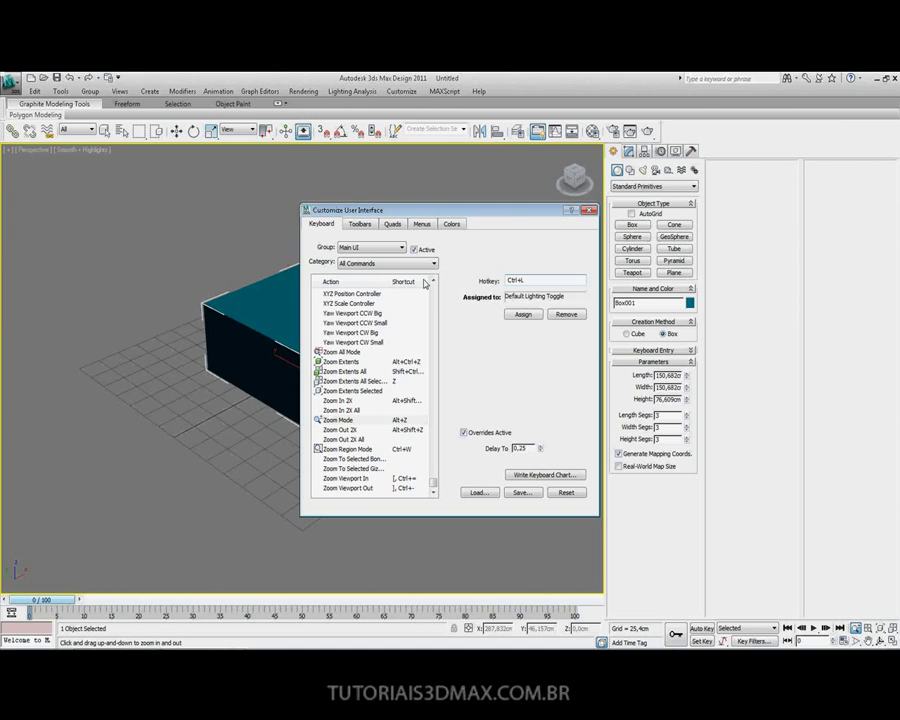
Assign Ctrl+NumPad . as an additional shortcut for Zoom Mode, widen the Shortcut column and close the settings
left_click(543, 282)
key("ctrl+KP_Decimal")
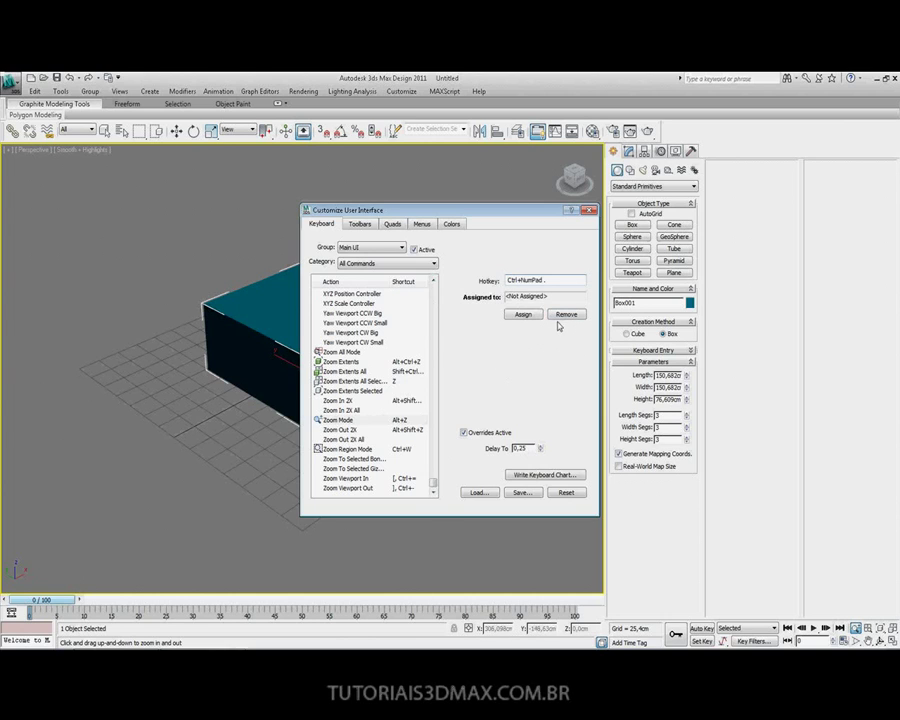
left_click(522, 316)
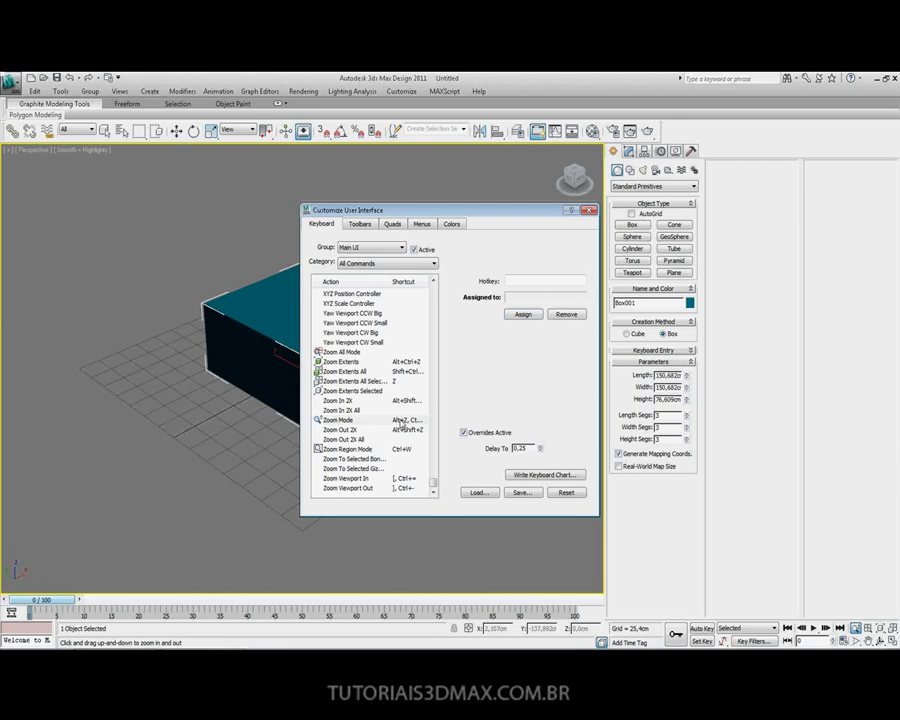
left_click(403, 421)
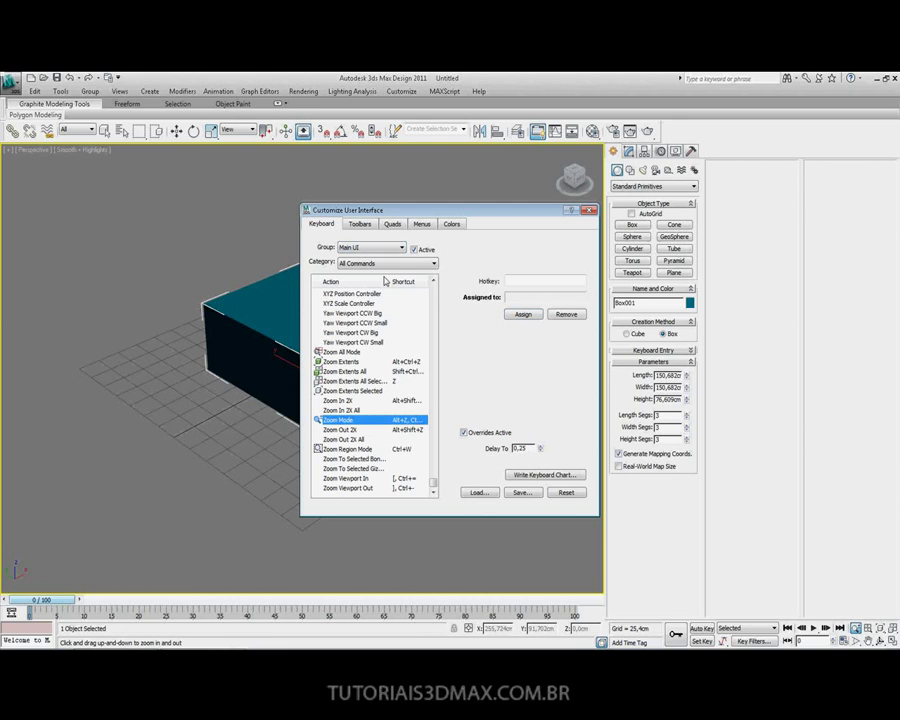
left_click_drag(389, 281, 422, 284)
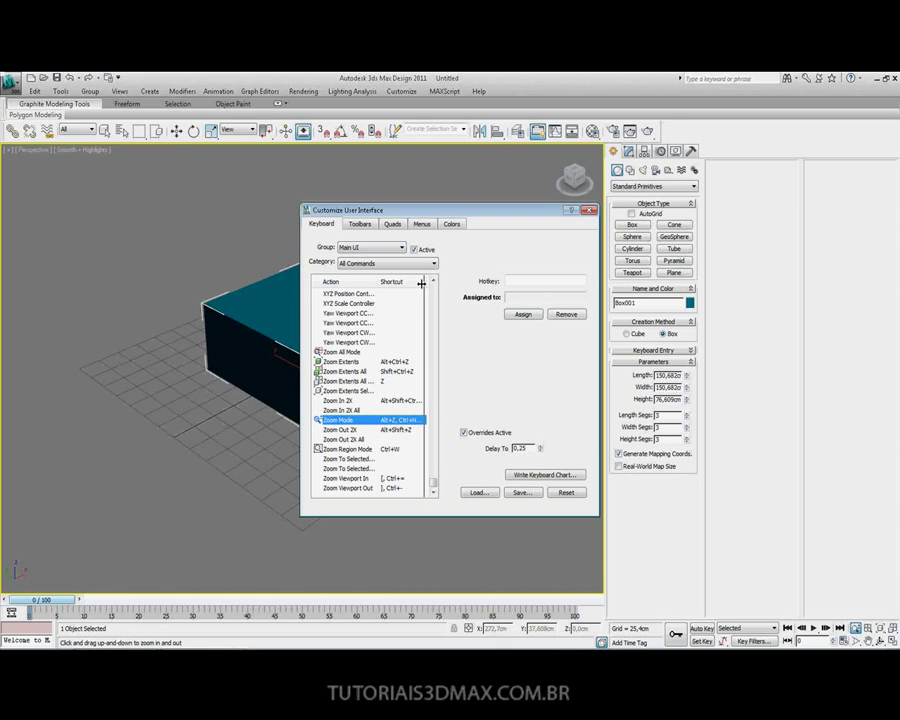
left_click(591, 210)
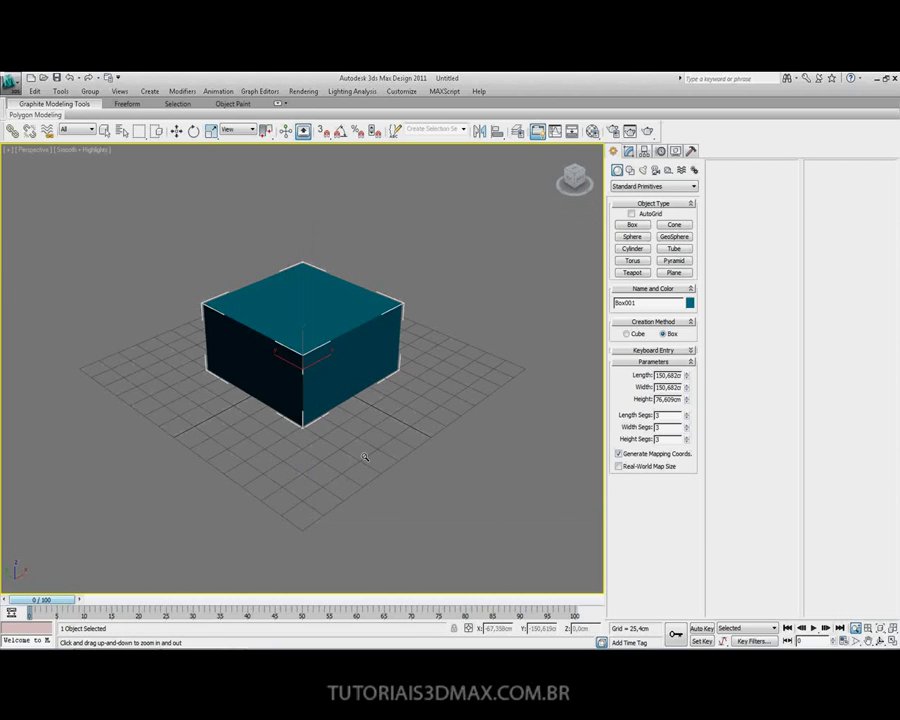
Deselect the box, activate Zoom Mode through its shortcut to enlarge the box, and return to the Move tool with the box selected
key("w")
left_click(442, 381)
middle_click_drag(300, 375, 146, 324)
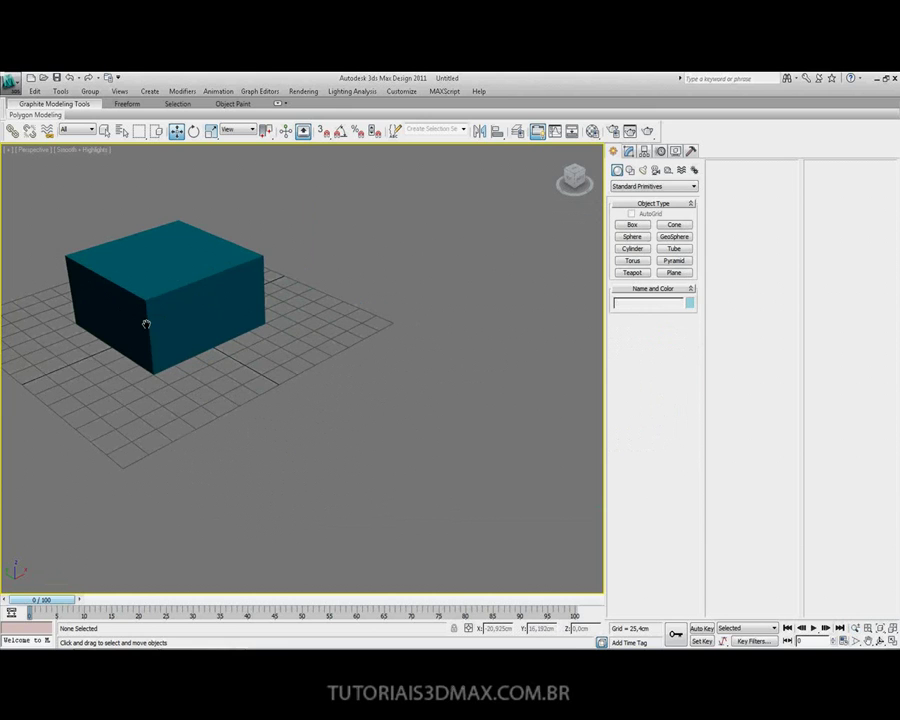
key("alt+z")
left_click_drag(252, 313, 278, 364)
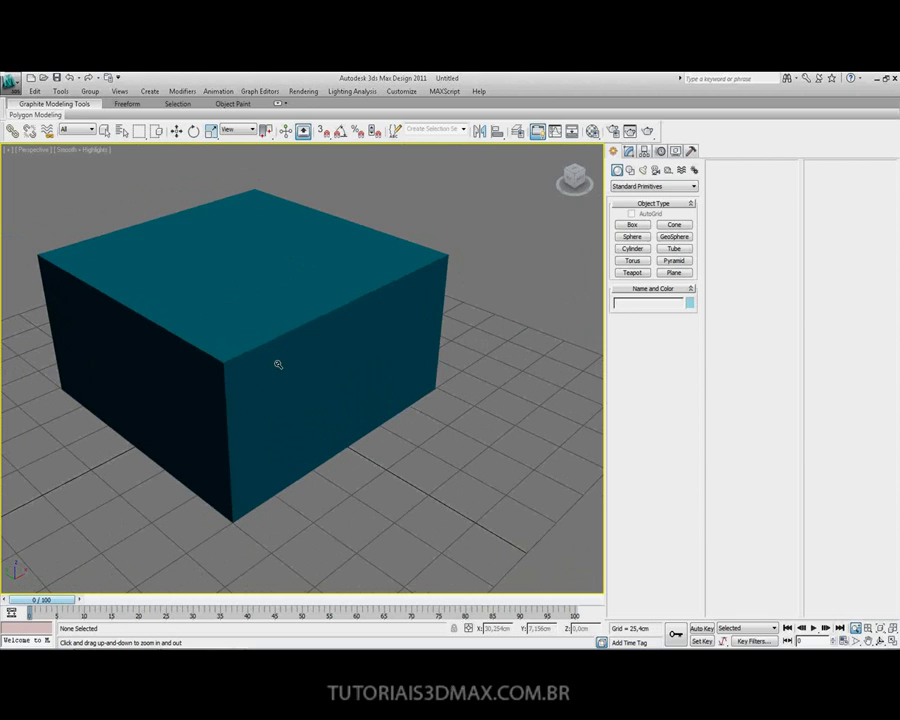
left_click(277, 364)
key("w")
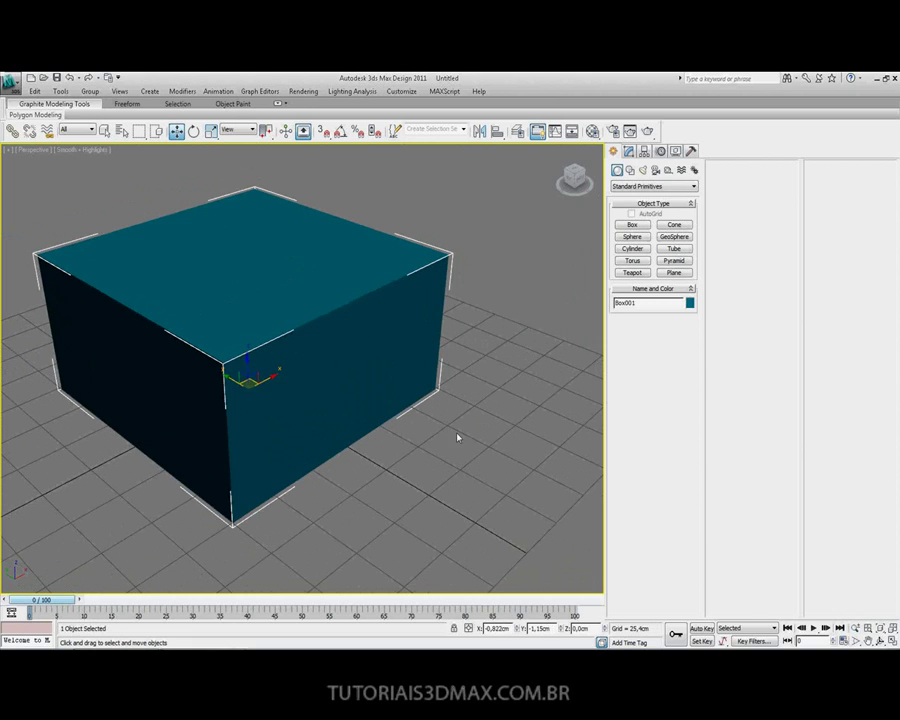
Deselect the box and reactivate Zoom Mode to view it from farther away and closer up
left_click(478, 415)
key("ctrl+a")
key("ctrl+d")
scroll(378, 383, "down", 4)
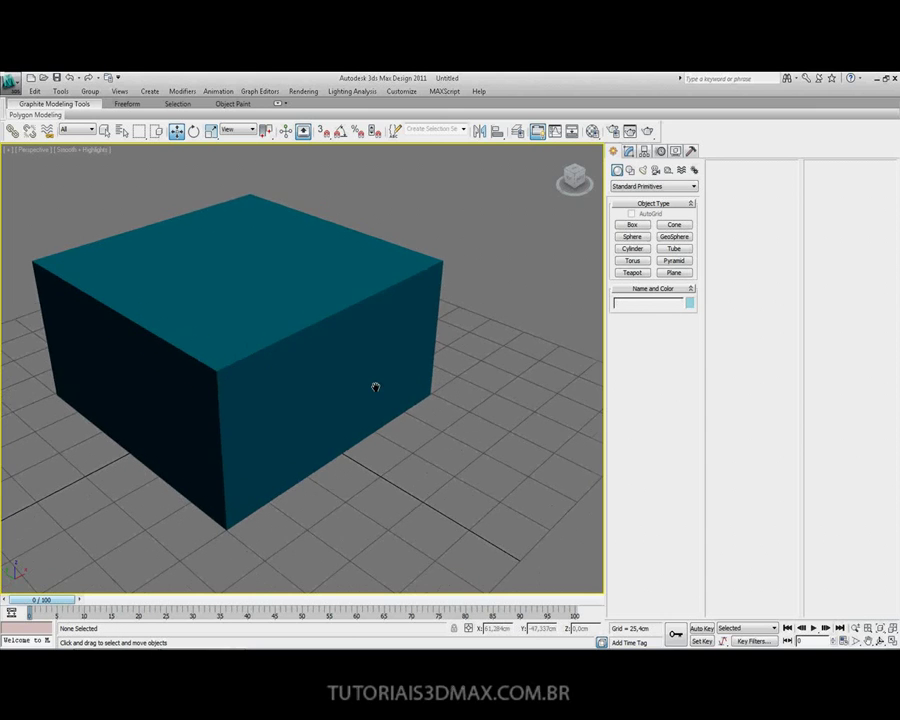
key("alt+z")
scroll(374, 380, "down", 4)
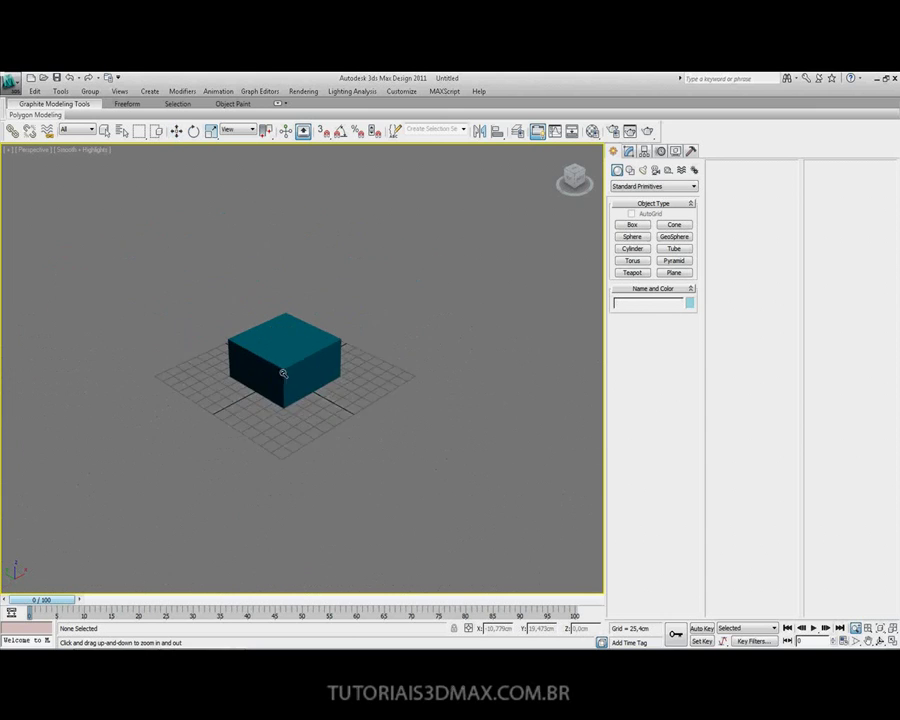
scroll(276, 350, "up", 6)
scroll(380, 363, "down", 2)
middle_click_drag(188, 345, 245, 335)
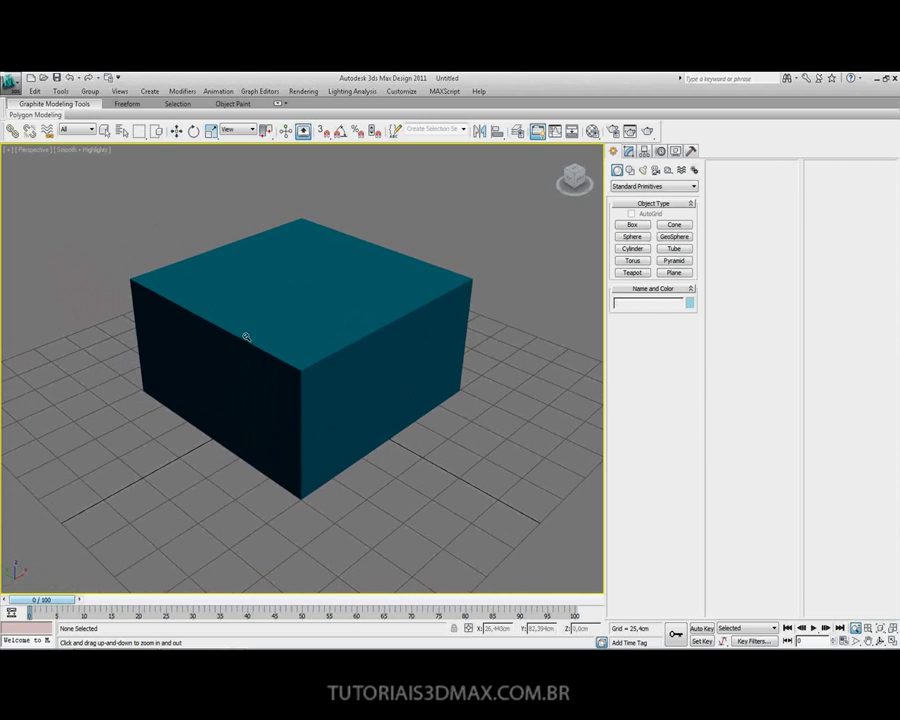
Remove the shortcuts assigned to Zoom Mode in the keyboard shortcut settings
left_click(406, 91)
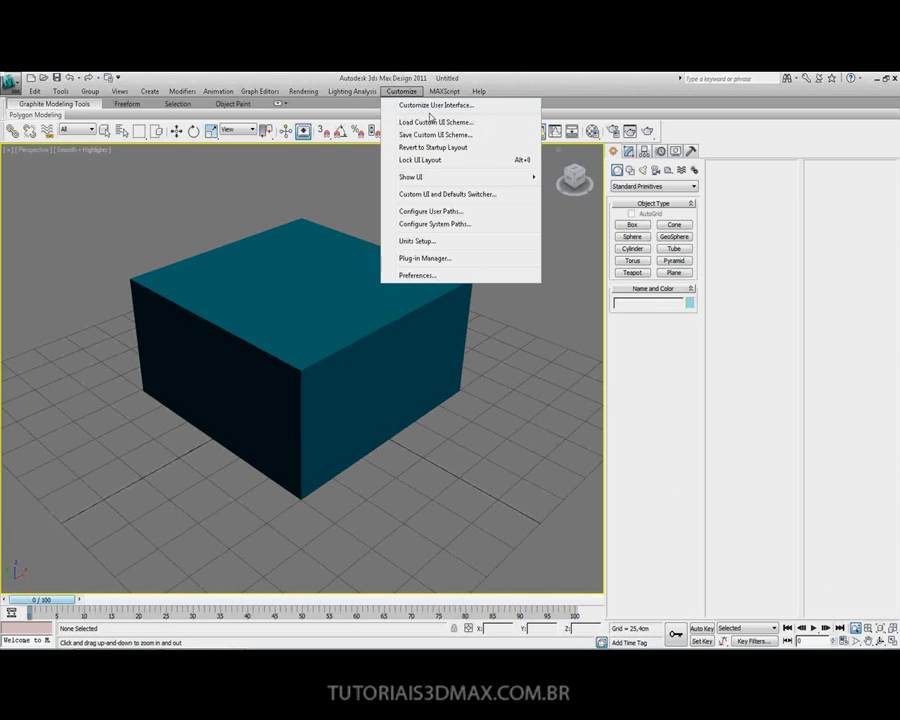
left_click(420, 106)
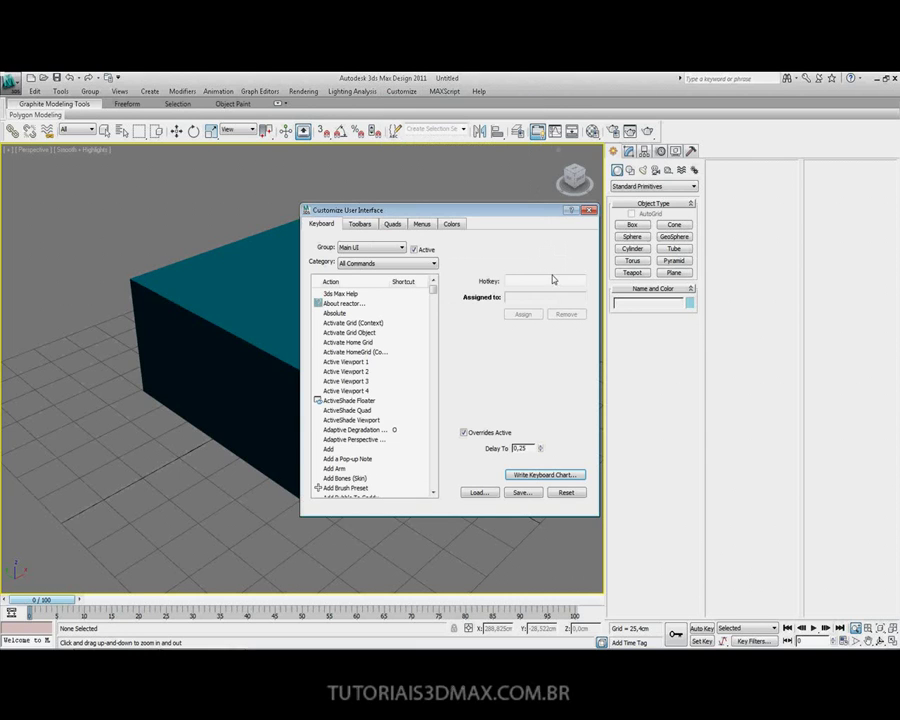
left_click_drag(433, 289, 440, 490)
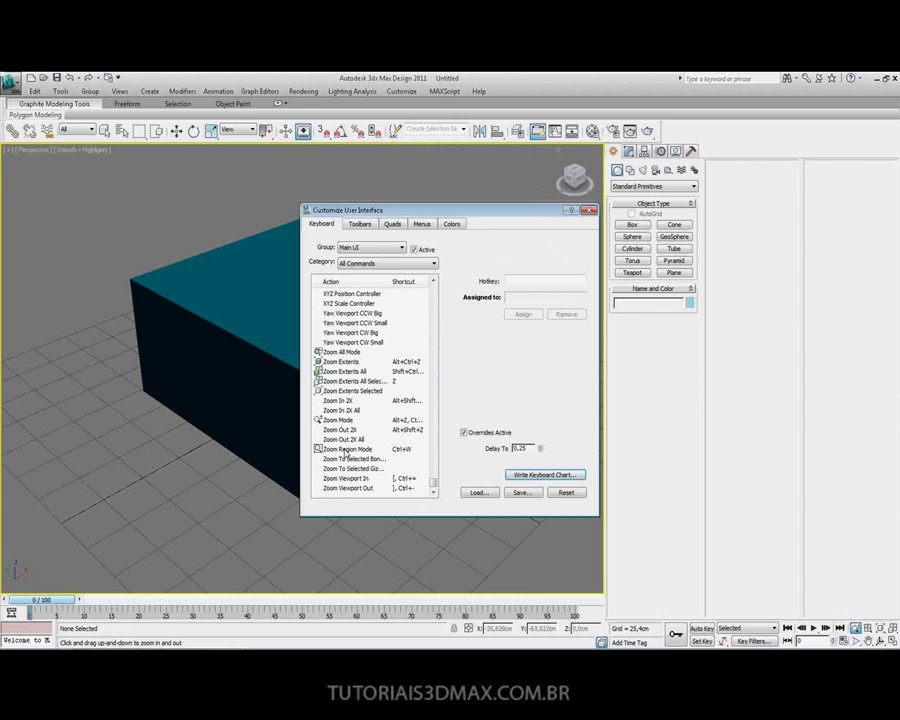
left_click(347, 420)
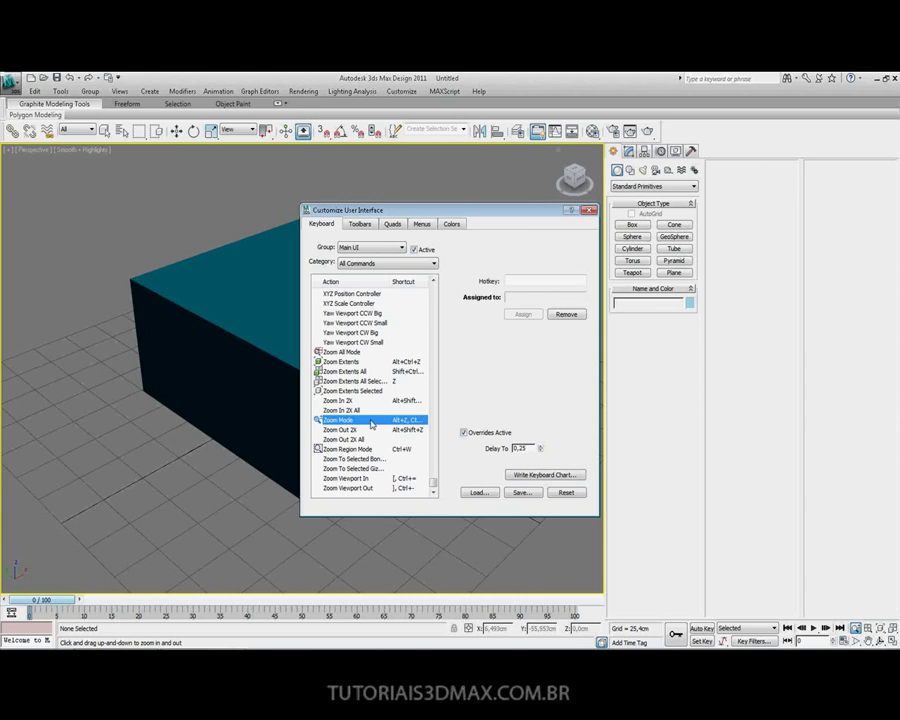
left_click(564, 315)
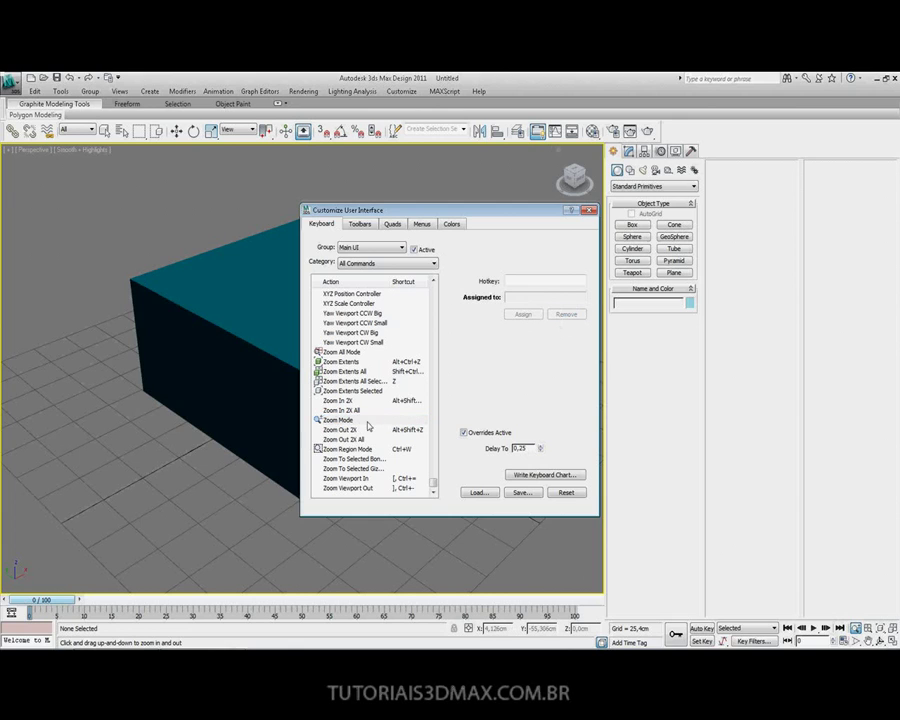
Try Ctrl+Z as the hotkey for Zoom Mode, replace it with Ctrl+NumPad . and assign that one
left_click(516, 281)
key("ctrl+z")
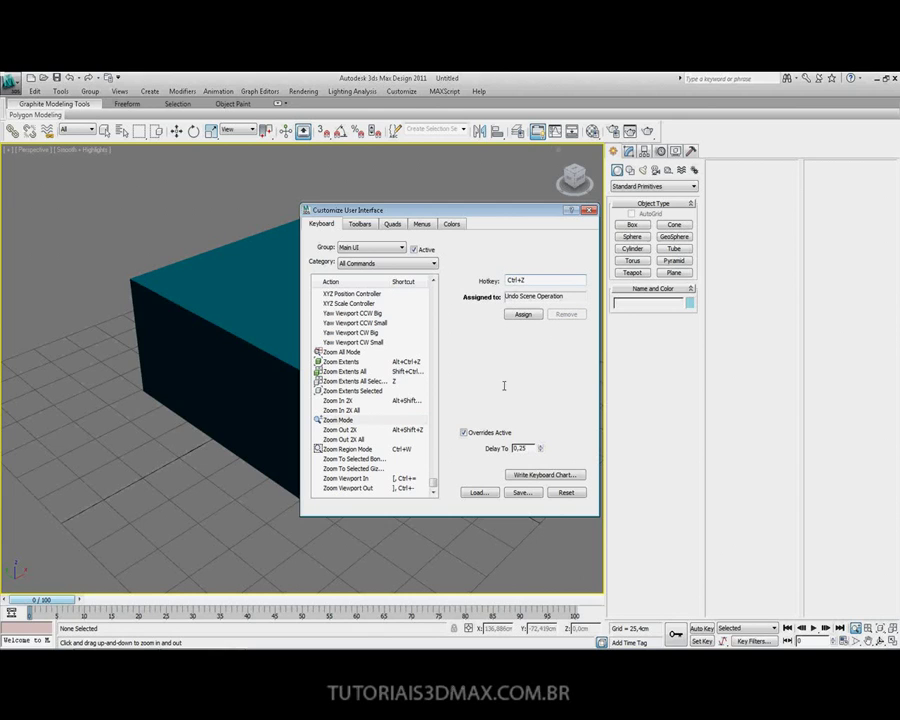
left_click_drag(541, 278, 466, 279)
key("ctrl+KP_Decimal")
left_click(523, 315)
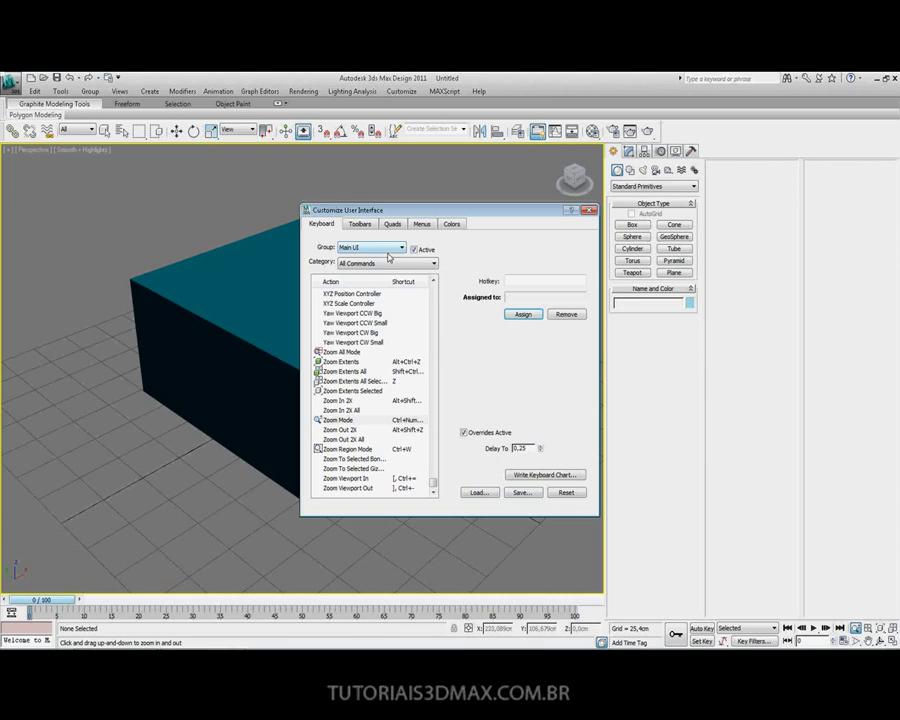
Browse the command list and examine the shortcuts in the Animation Tools, Controllers and MAX Script categories
left_click_drag(433, 483, 440, 326)
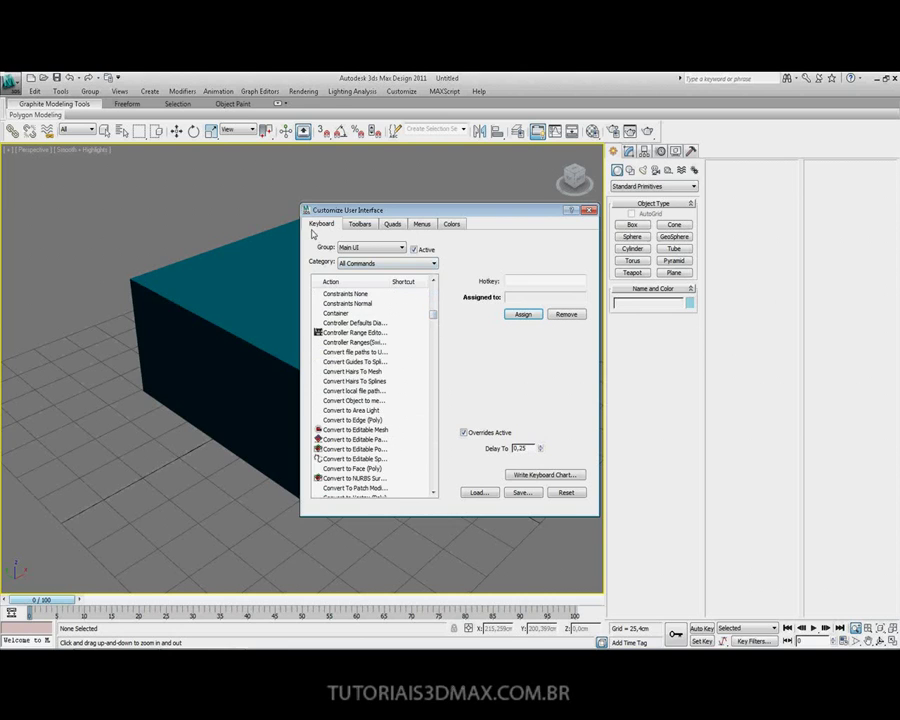
left_click(399, 264)
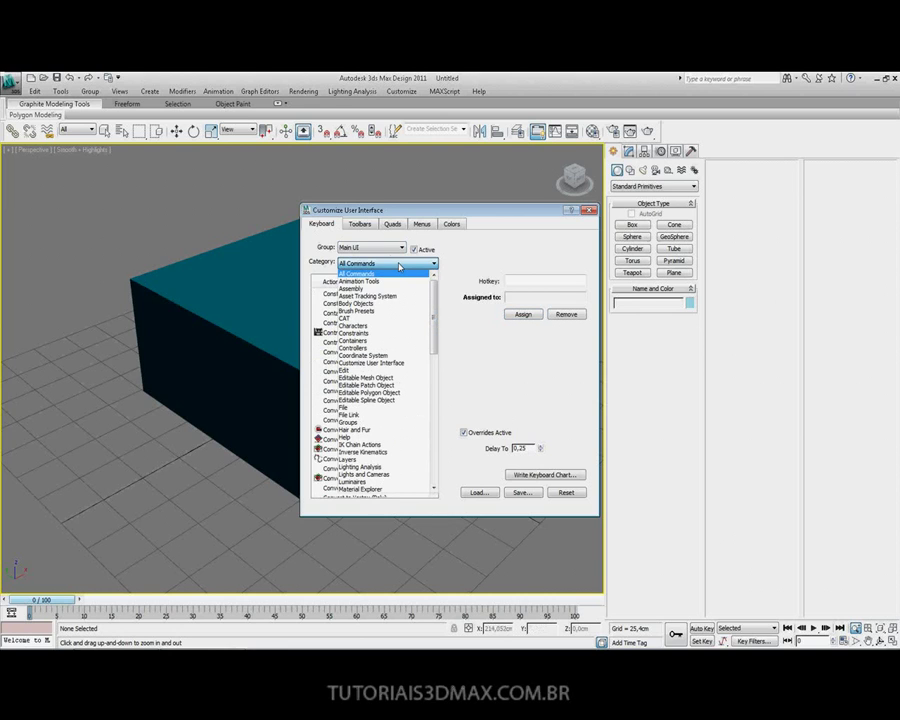
left_click(478, 262)
left_click(362, 266)
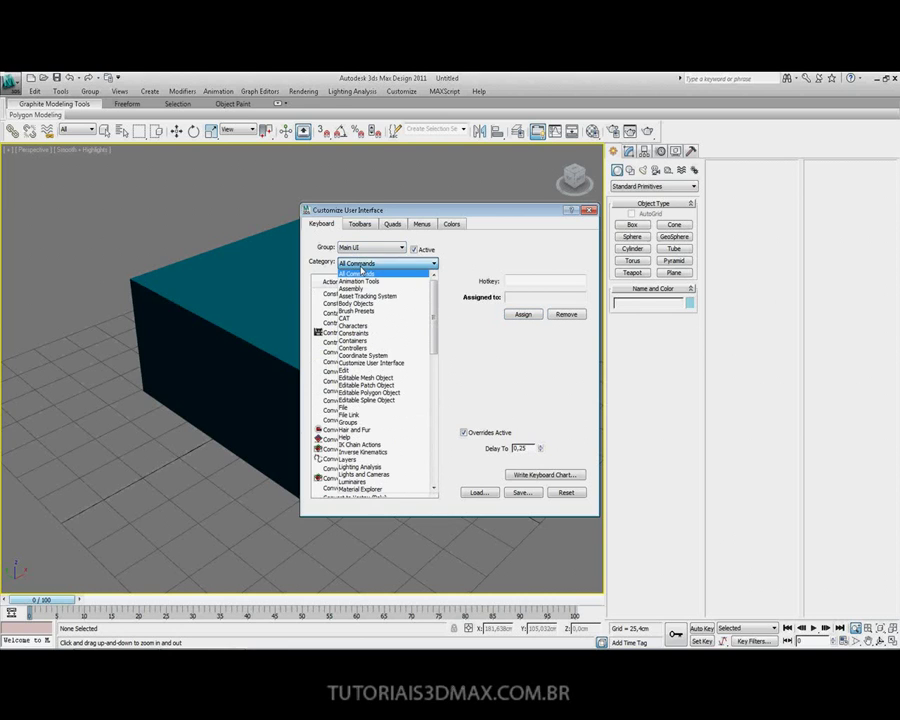
left_click(375, 282)
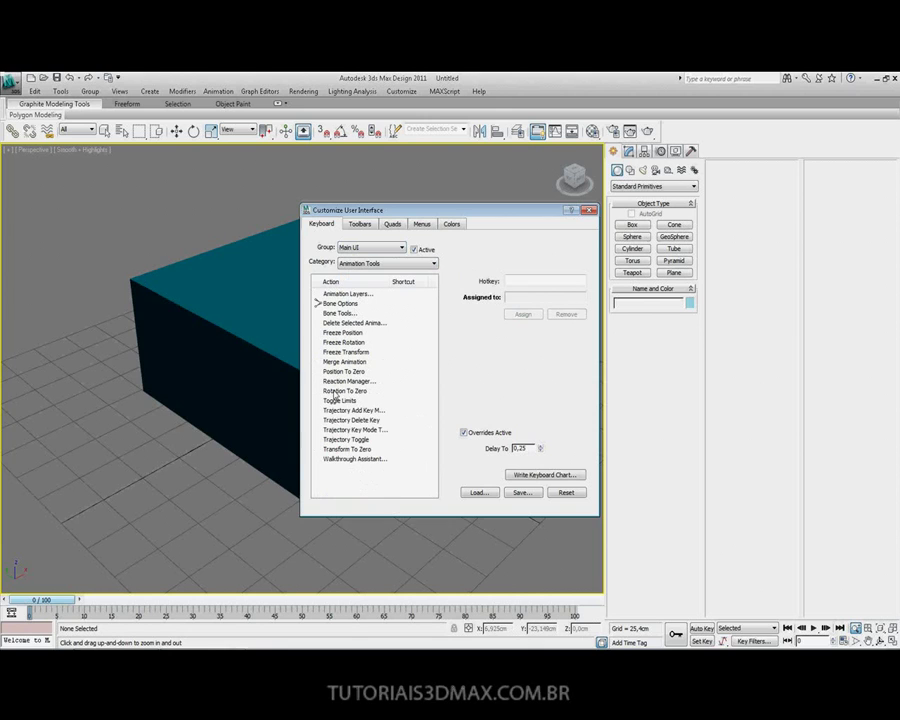
left_click(380, 263)
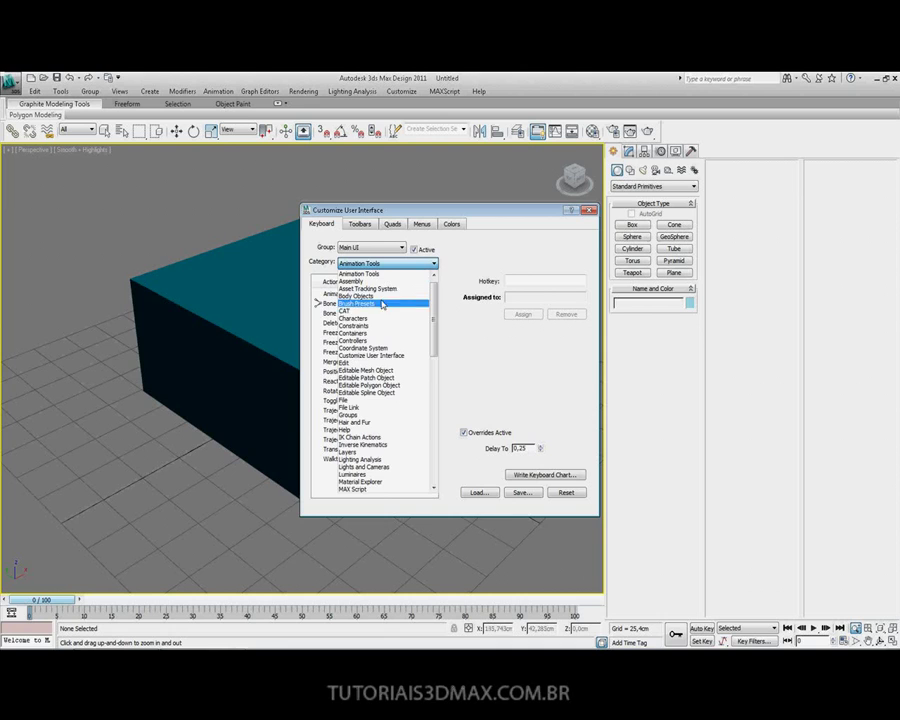
left_click(379, 341)
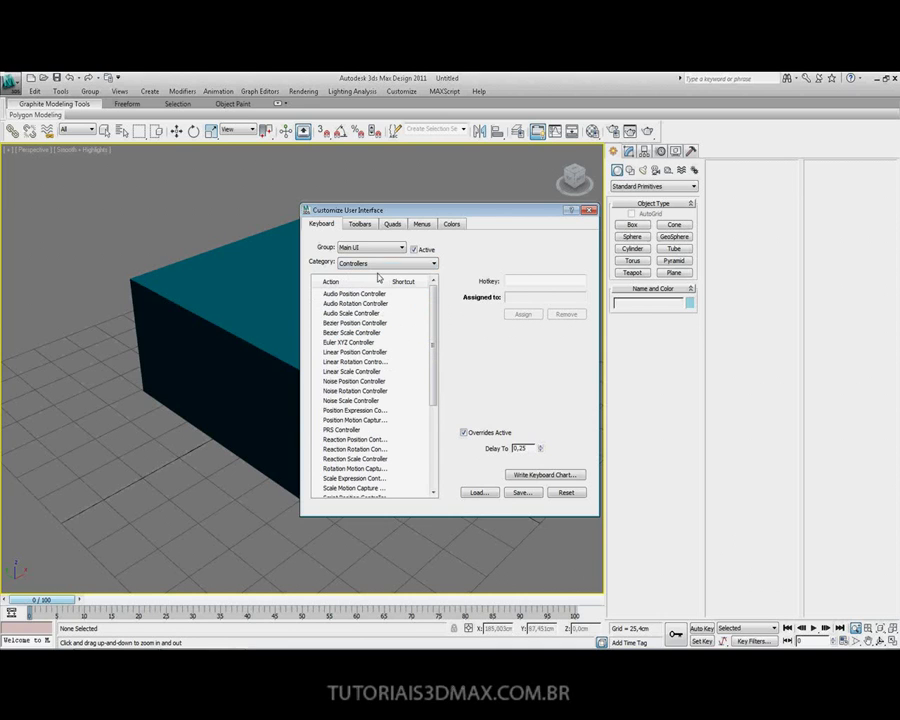
left_click(379, 265)
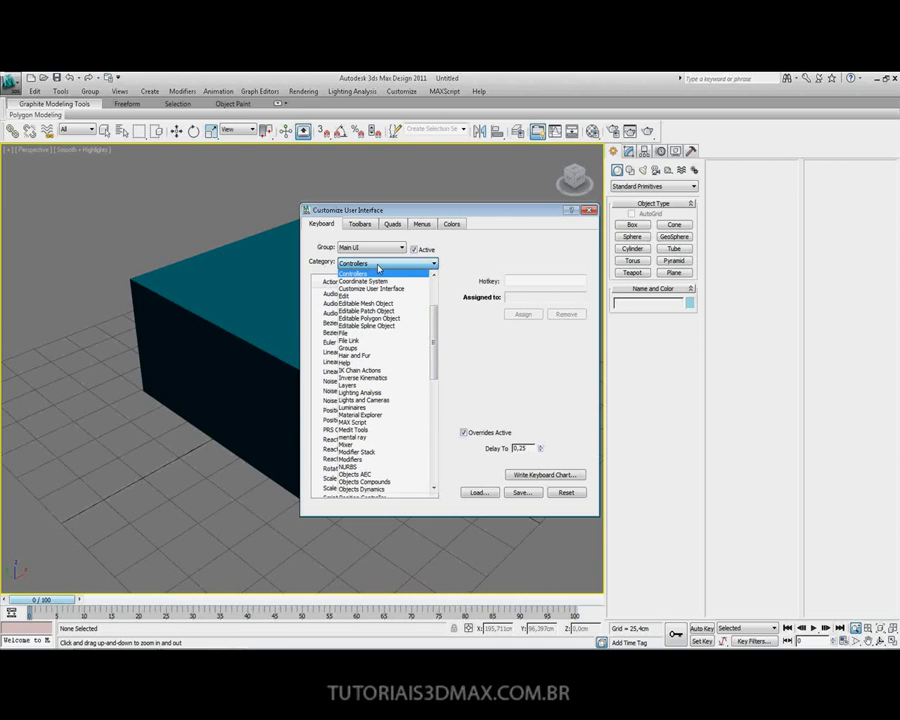
left_click(376, 422)
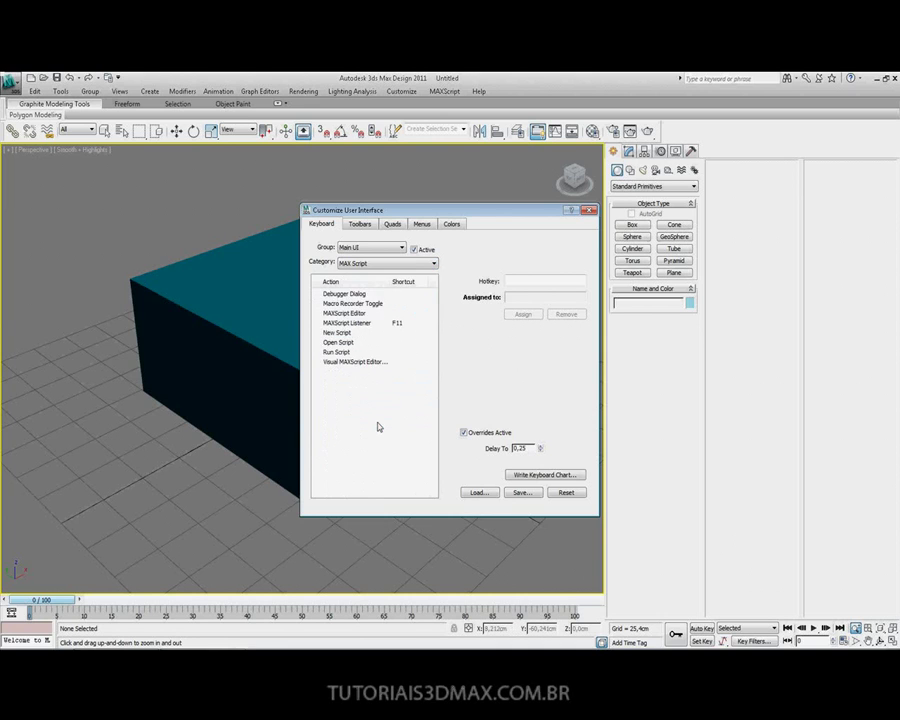
Examine the shortcuts in the Views category through the end of its action list and close the customization window
left_click(375, 265)
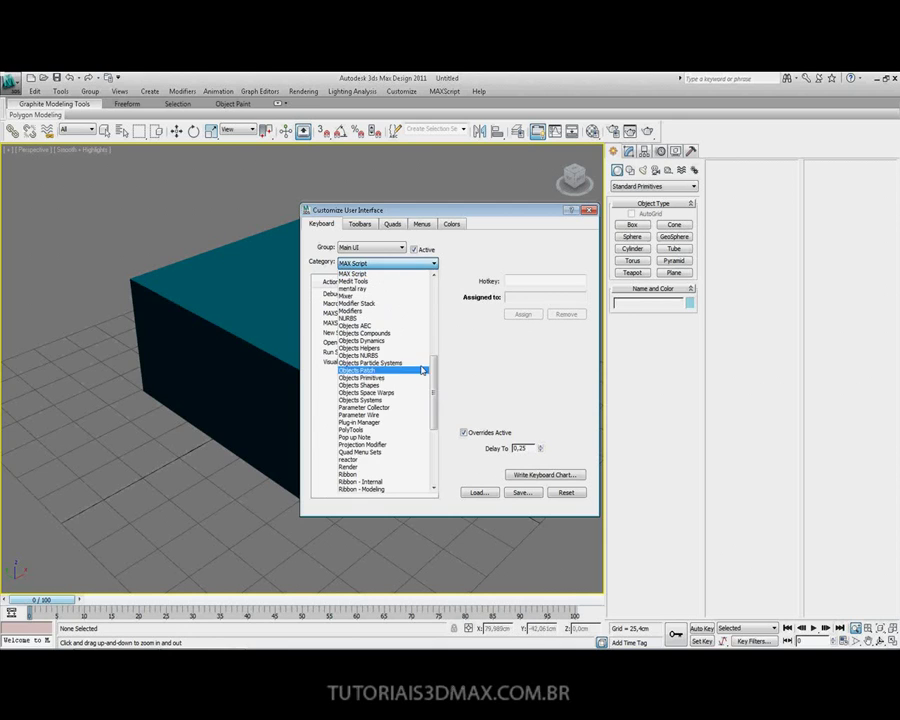
scroll(434, 395, "down", 1)
scroll(434, 395, "down", 8)
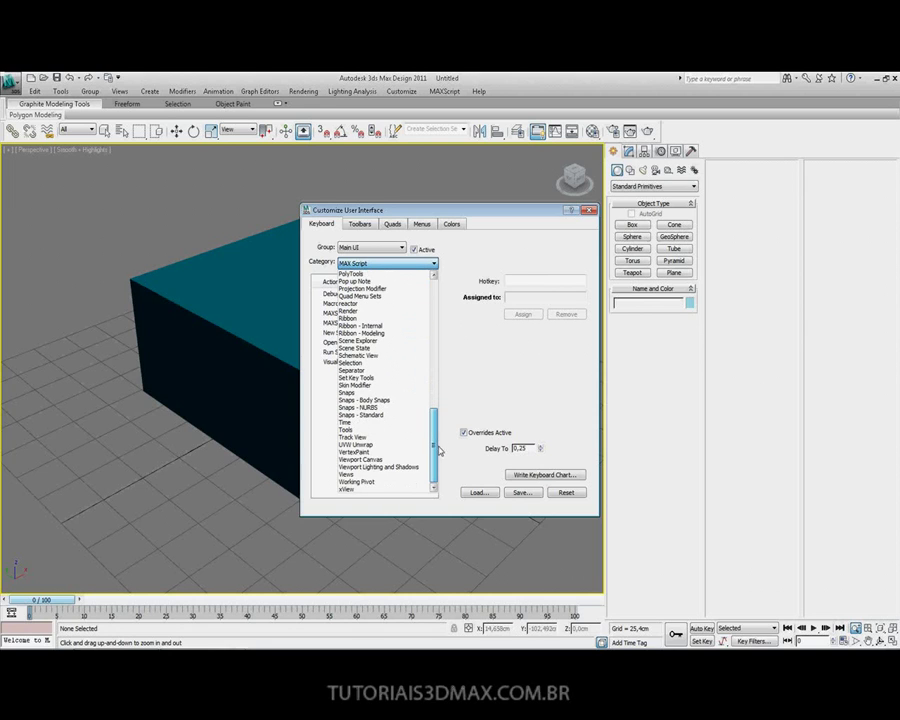
left_click(350, 474)
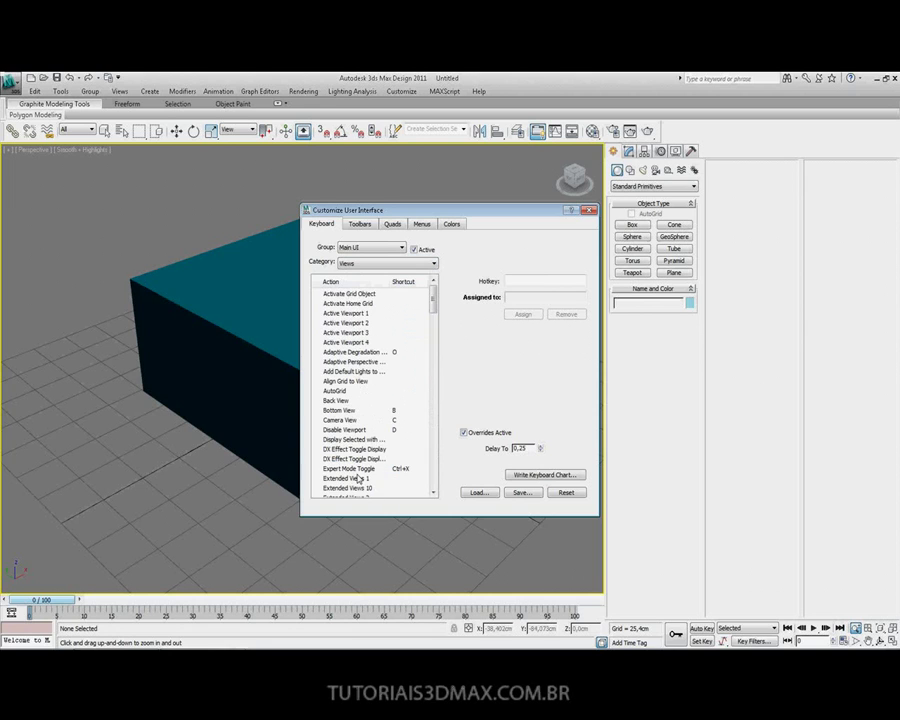
left_click_drag(433, 302, 434, 487)
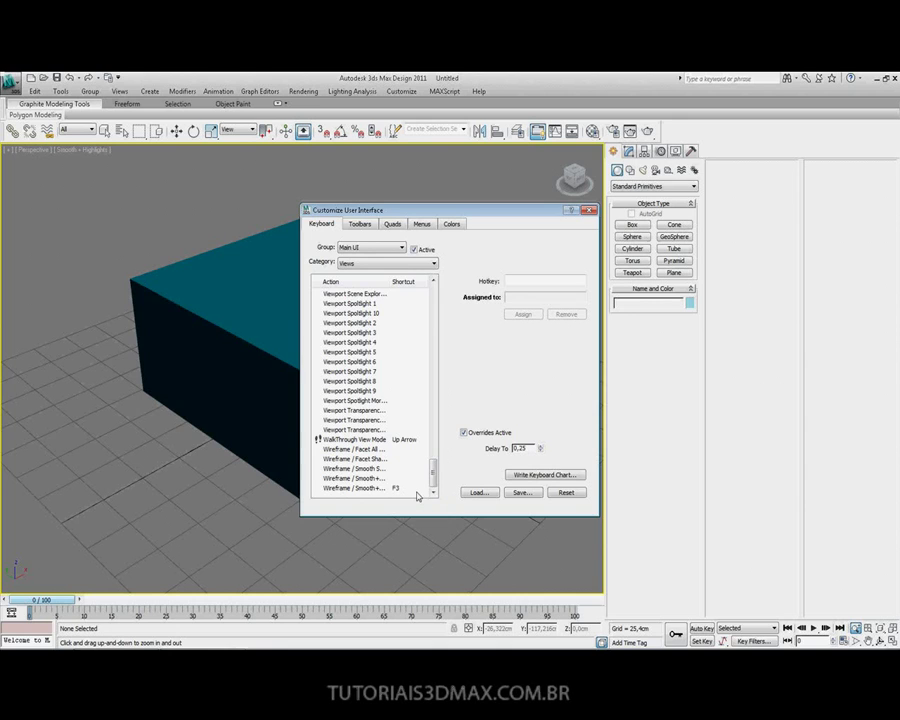
left_click(590, 211)
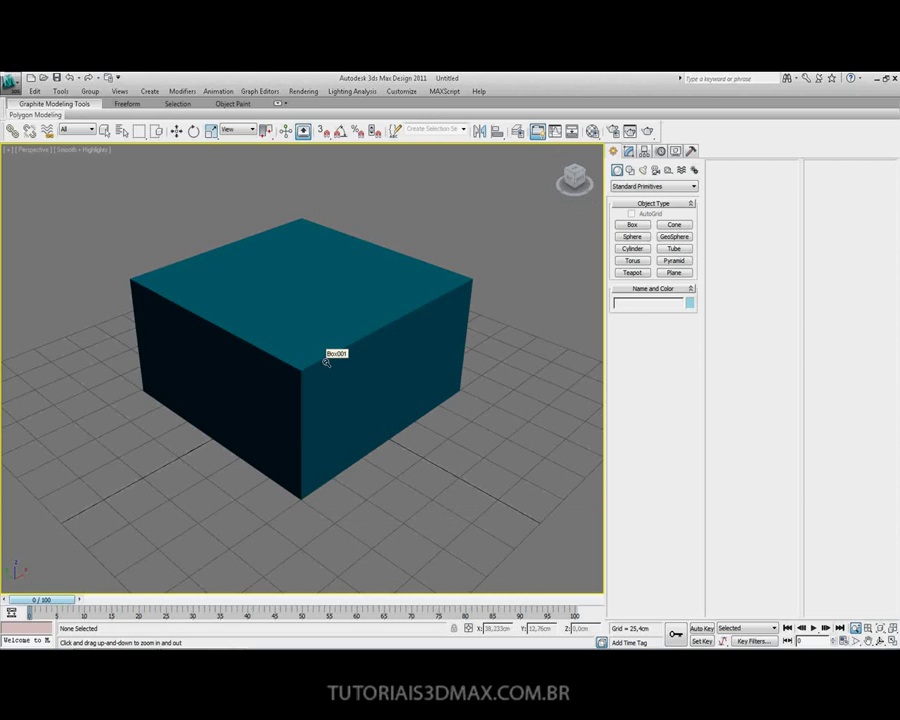
Turn on edged faces and alternate the viewport several times between wireframe and shaded display, ending in shaded
key("F4")
key("F3")
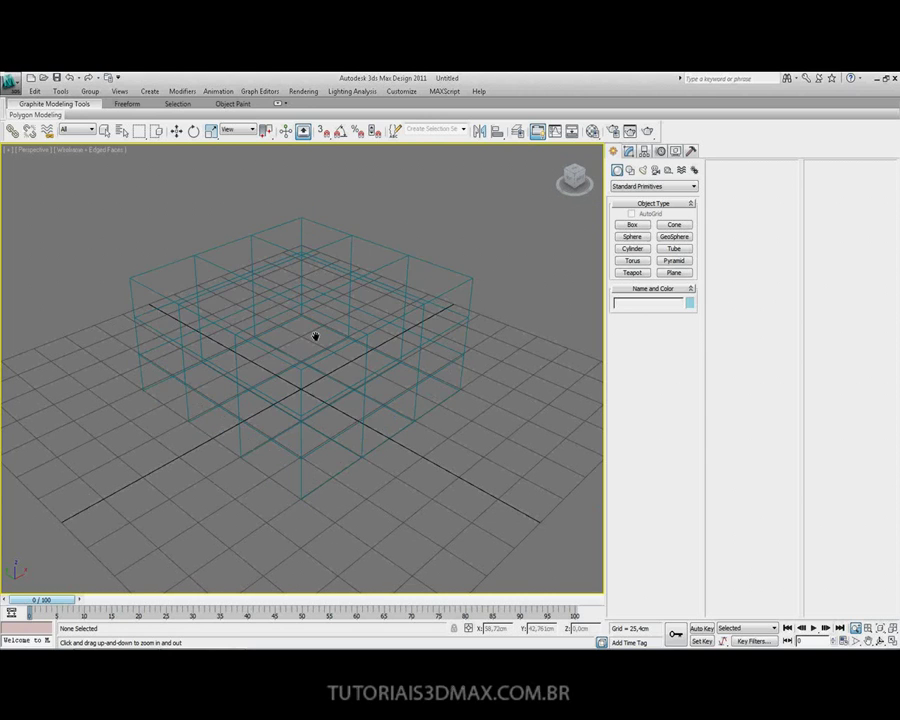
key("F3")
key("F3")
key("F3")
key("F3")
key("F3")
key("F3")
key("F3")
key("F3")
key("F3")
key("F3")
key("F3")
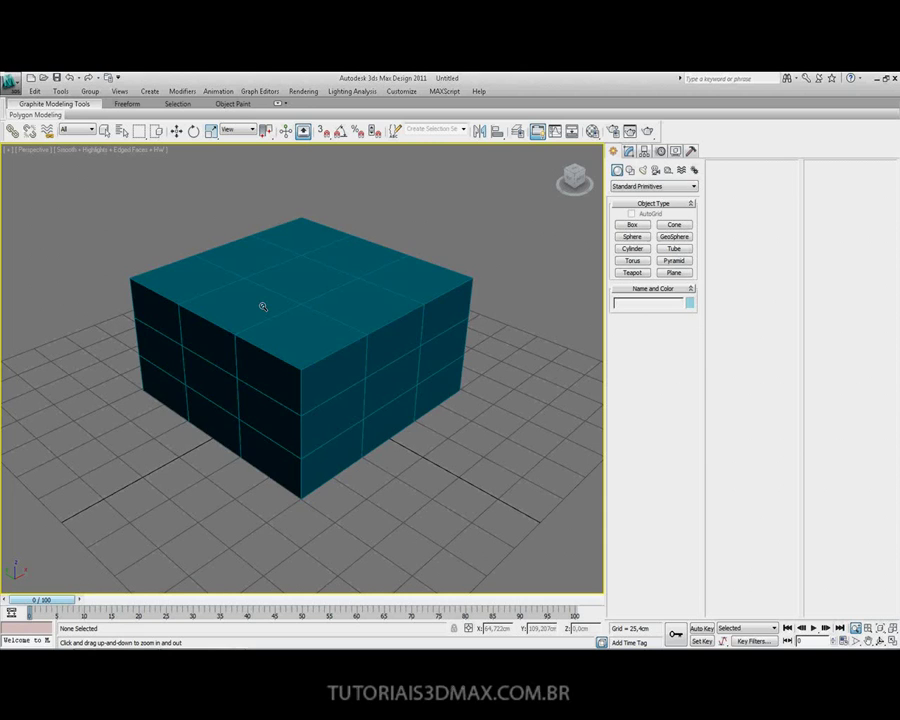
Remove the F3 shortcut from the last Wireframe / Smooth+Highlights action in the Views category of the keyboard shortcut settings
left_click(401, 91)
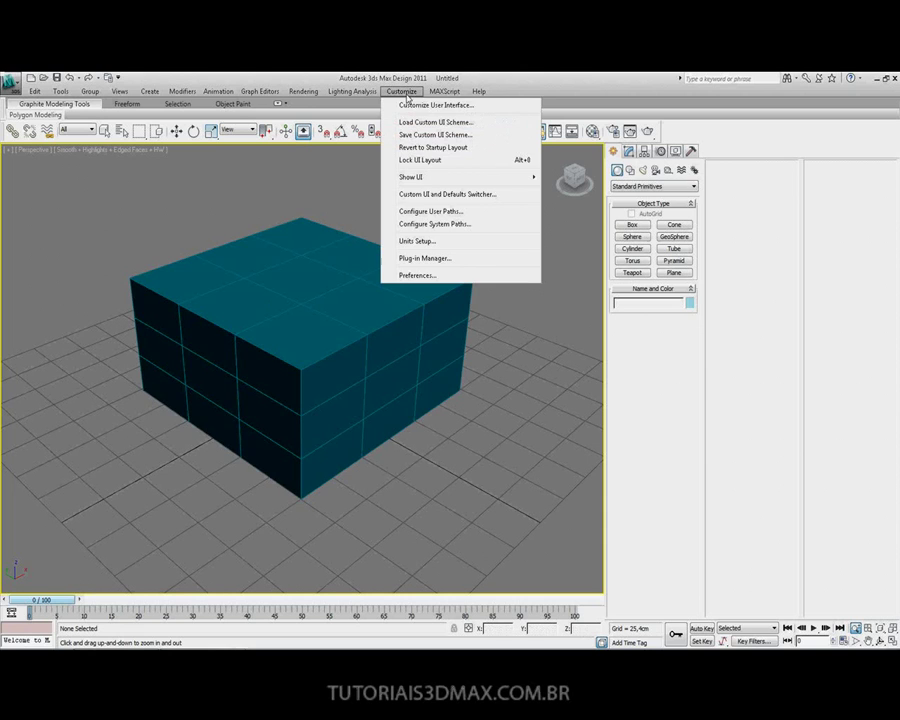
left_click(408, 106)
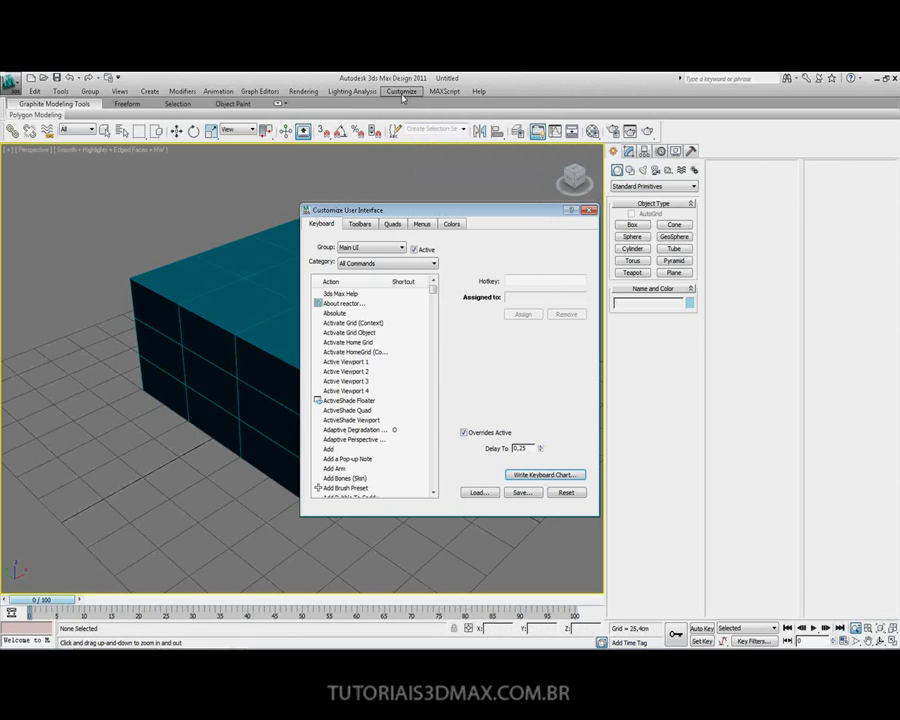
left_click(420, 263)
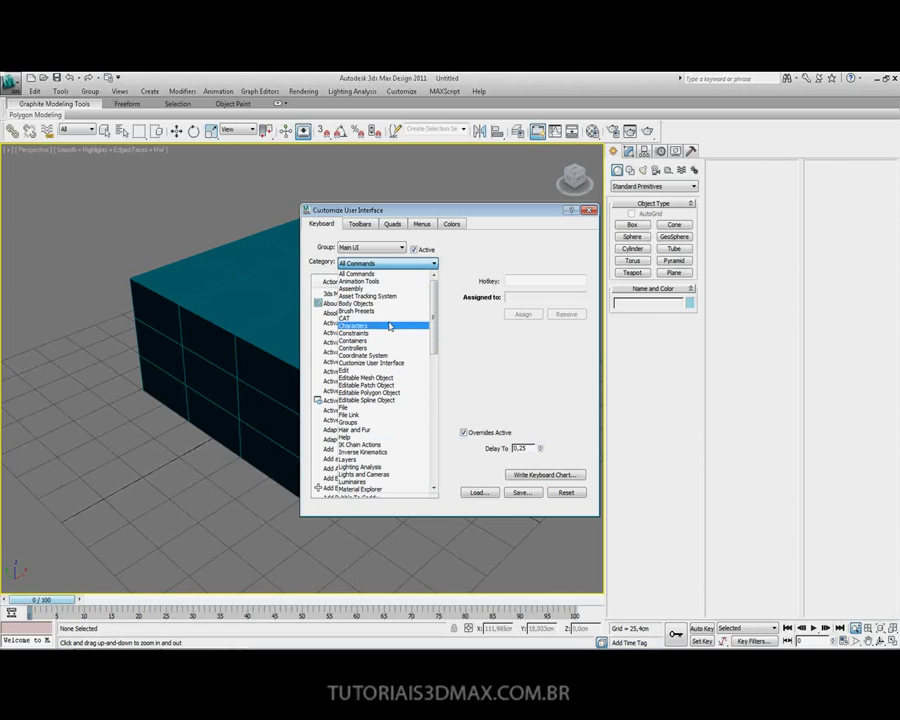
scroll(390, 394, "down", 15)
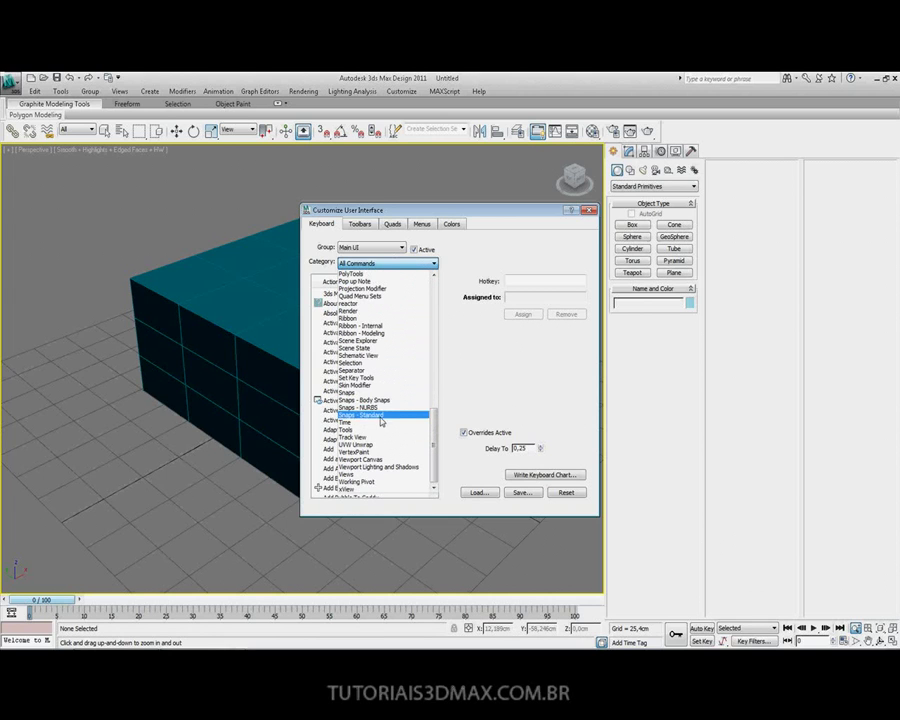
left_click(380, 474)
scroll(380, 482, "down", 20)
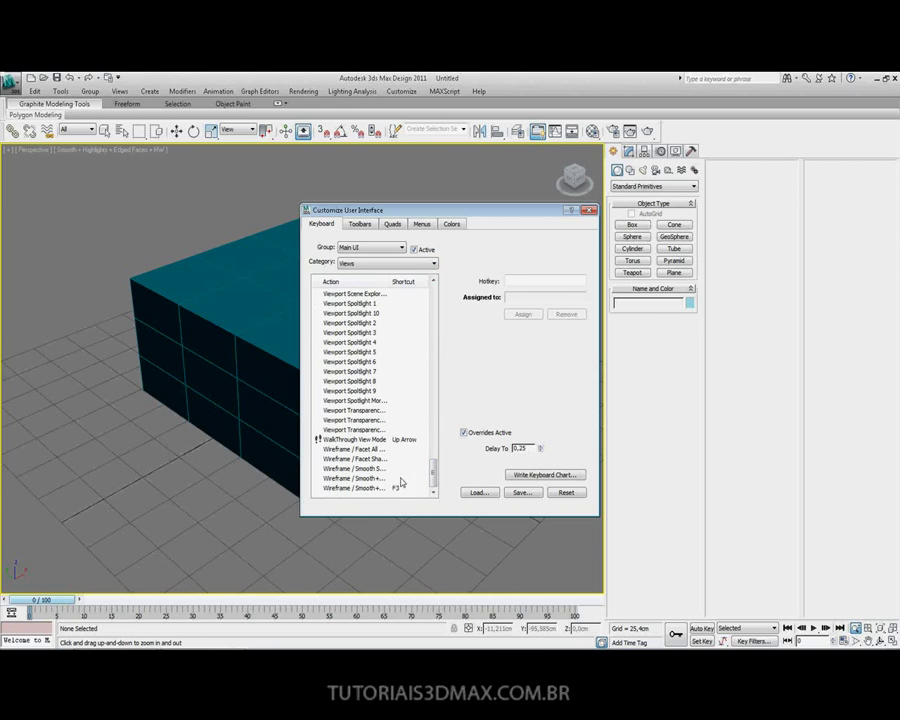
left_click_drag(390, 283, 410, 284)
left_click(393, 294)
left_click_drag(433, 461, 400, 490)
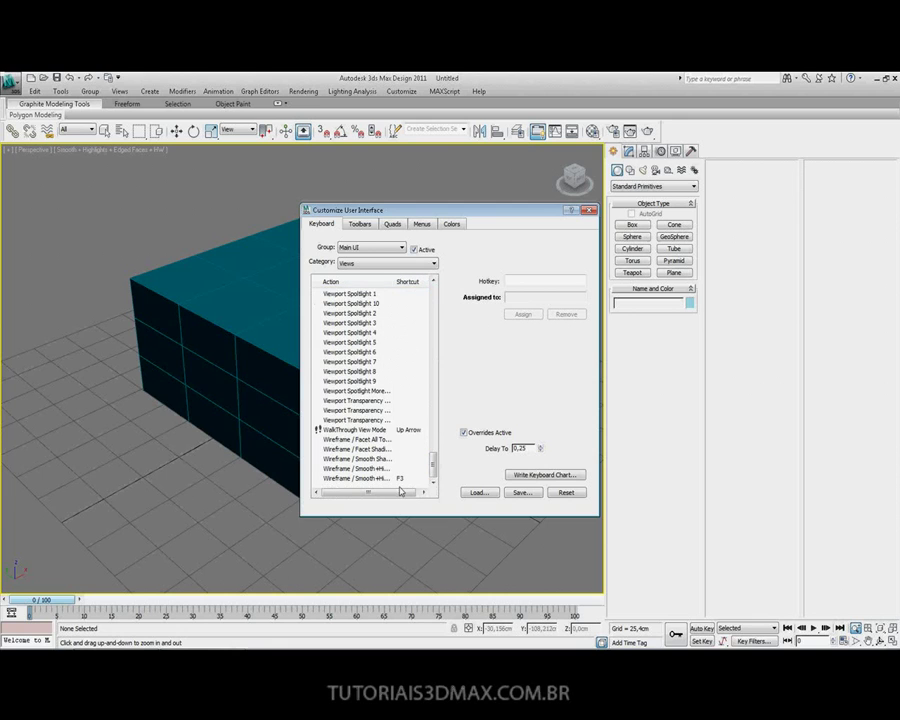
left_click(398, 479)
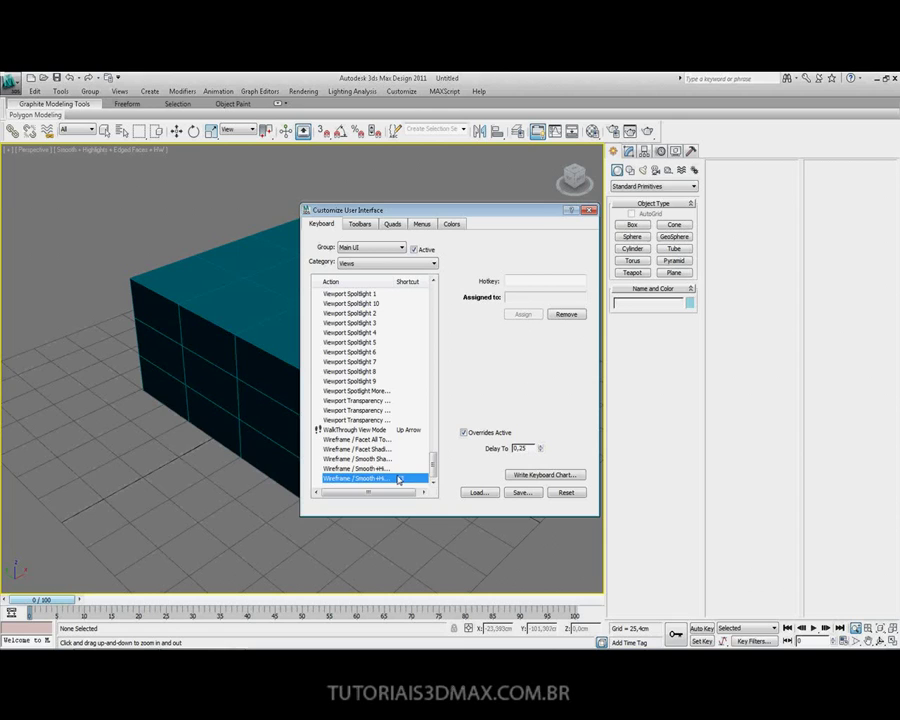
left_click(566, 316)
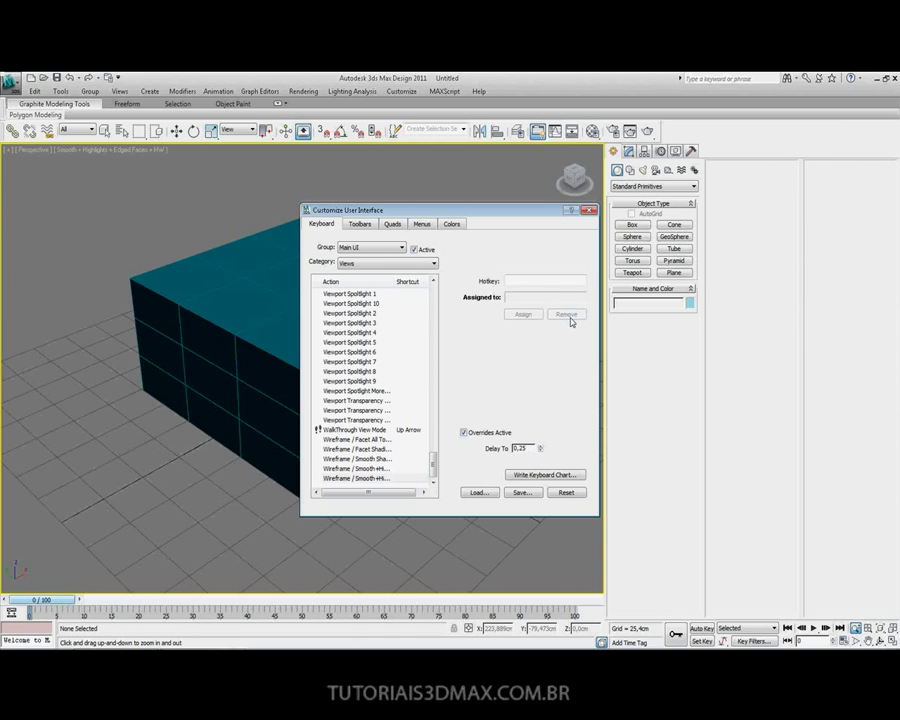
Assign a Ctrl+NumPad hotkey to the last Wireframe / Smooth+Highlights action and close the customization window
left_click(394, 479)
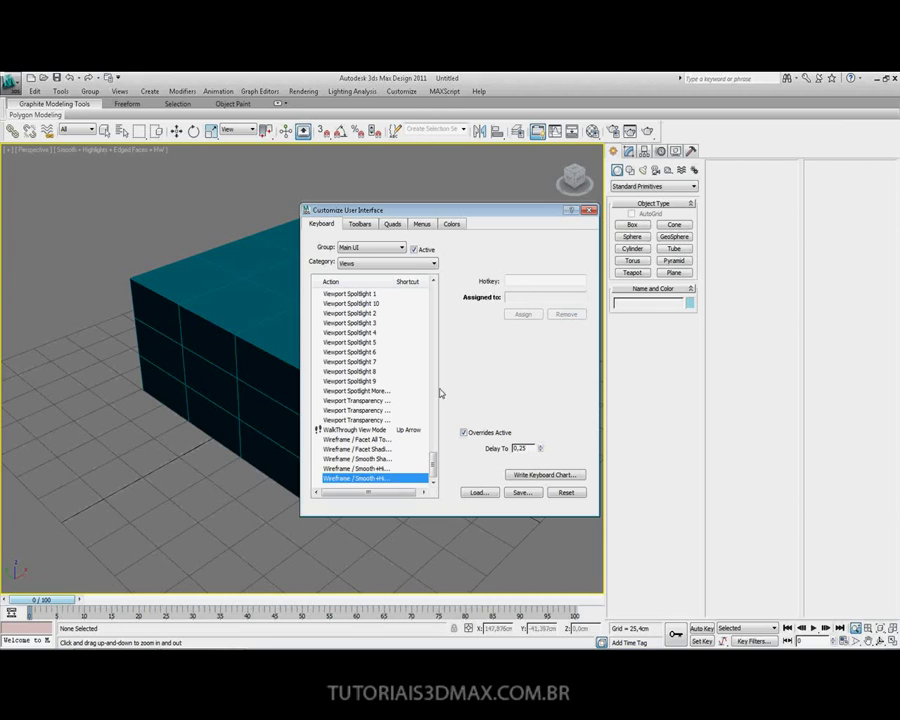
left_click(530, 280)
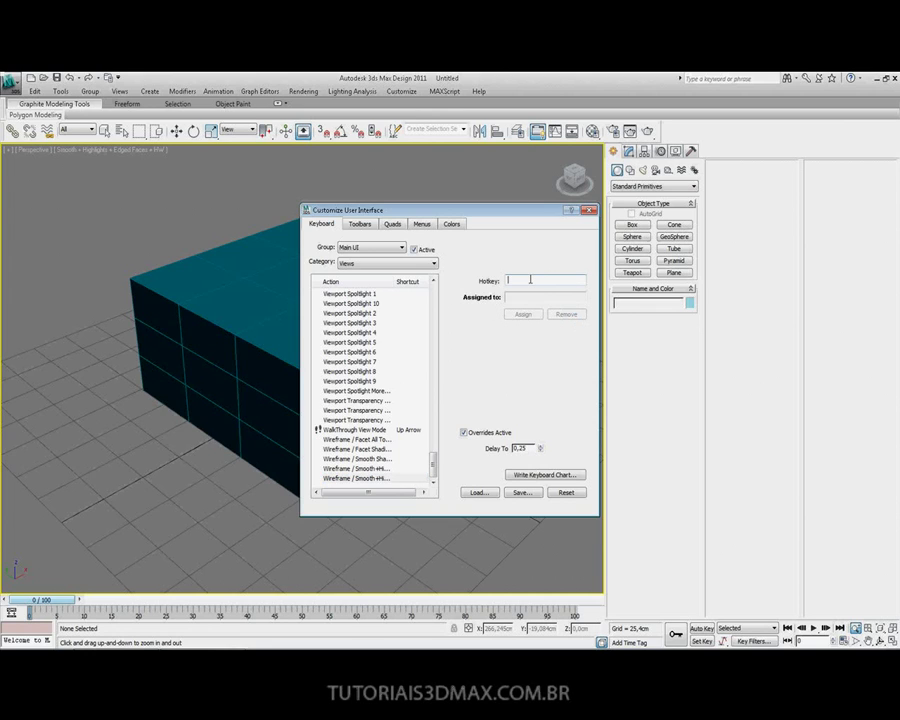
key("ctrl+KP_Add")
left_click(523, 315)
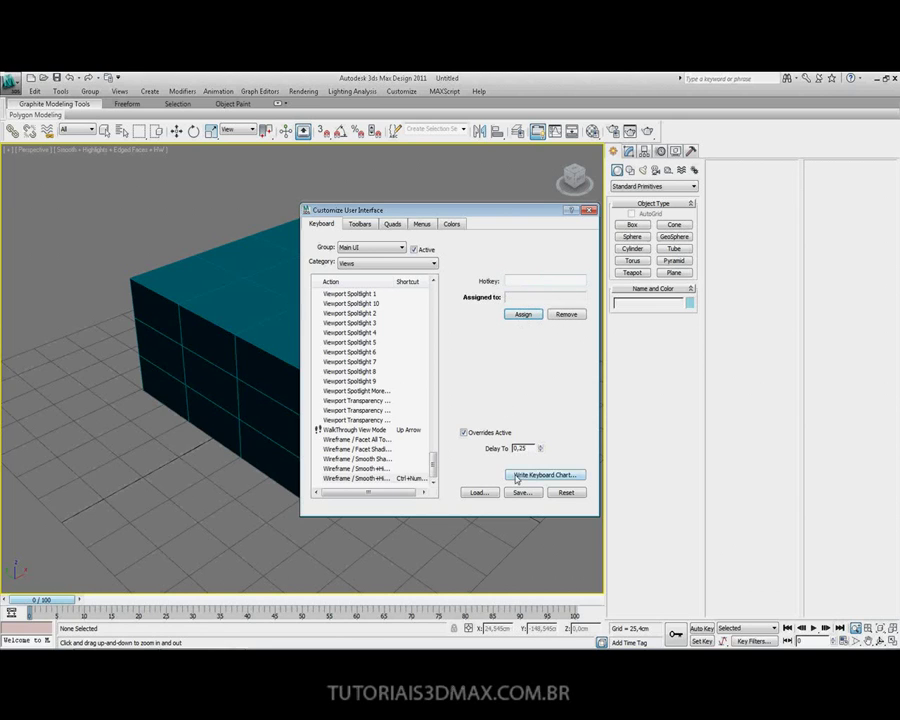
left_click(591, 210)
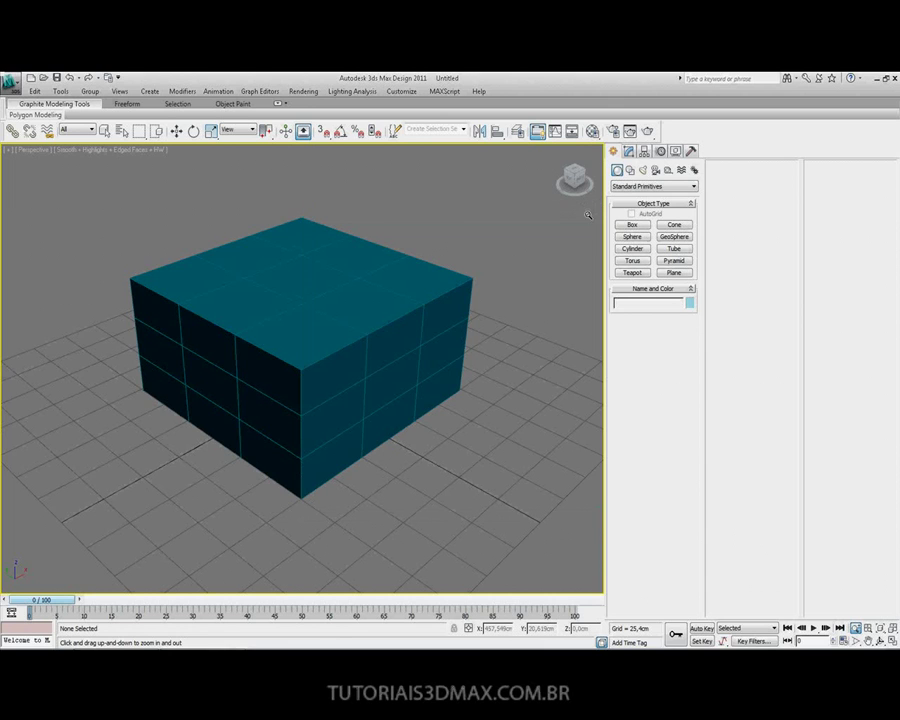
Test the new Ctrl+NumPad hotkey by switching the viewport repeatedly between shaded and wireframe display
key("ctrl+KP_1")
key("ctrl+KP_1")
key("ctrl+KP_1")
key("ctrl+KP_1")
key("ctrl+KP_1")
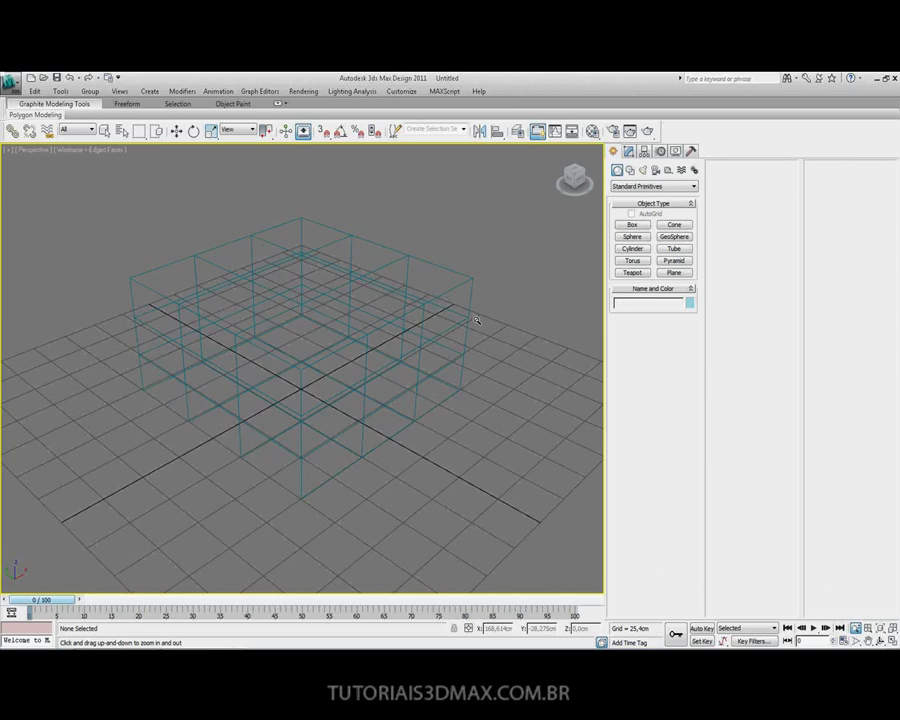
Try the old F3 shortcut on the viewport and leave the box in shaded display with edged faces
key("F3")
key("F3")
key("F3")
key("F3")
key("F3")
key("F3")
key("F3")
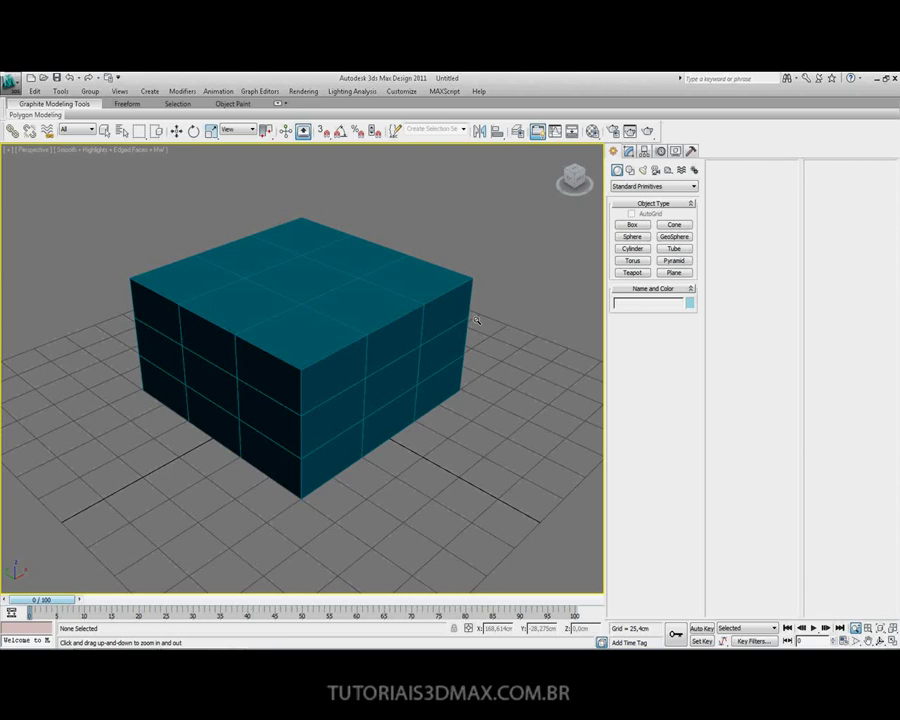
key("F3")
key("F3")
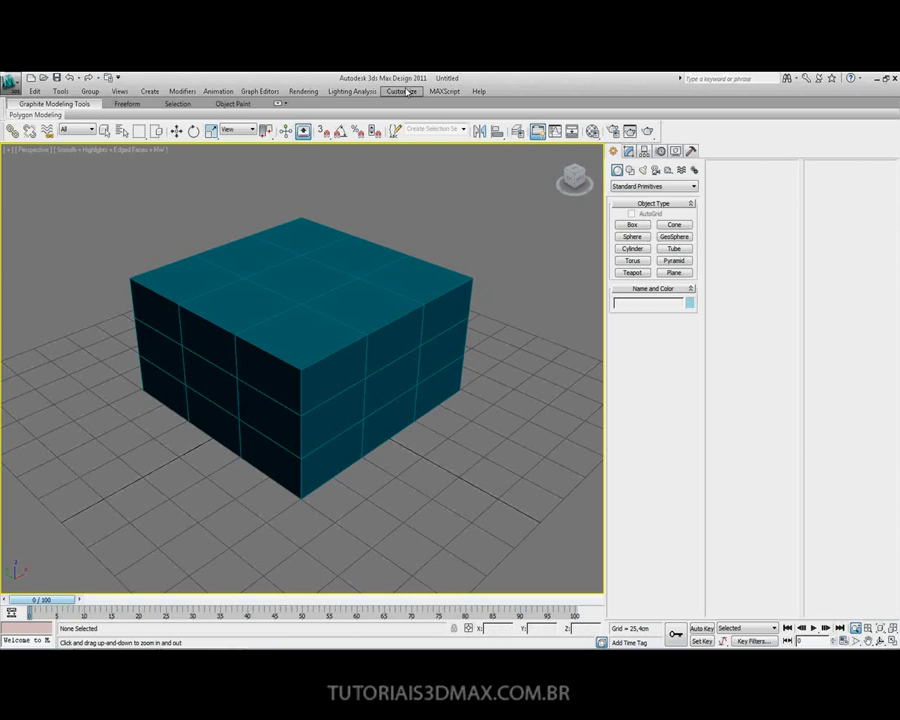
Remove the Ctrl+NumPad shortcut from the last Wireframe / Smooth+Highlights action in the Views shortcut category
left_click(403, 91)
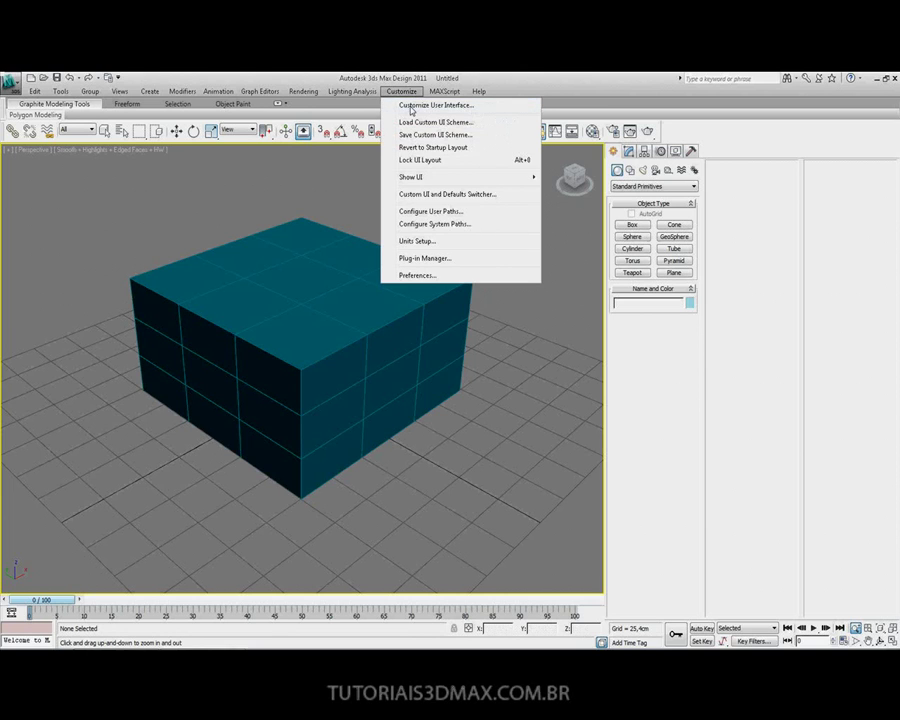
left_click(410, 106)
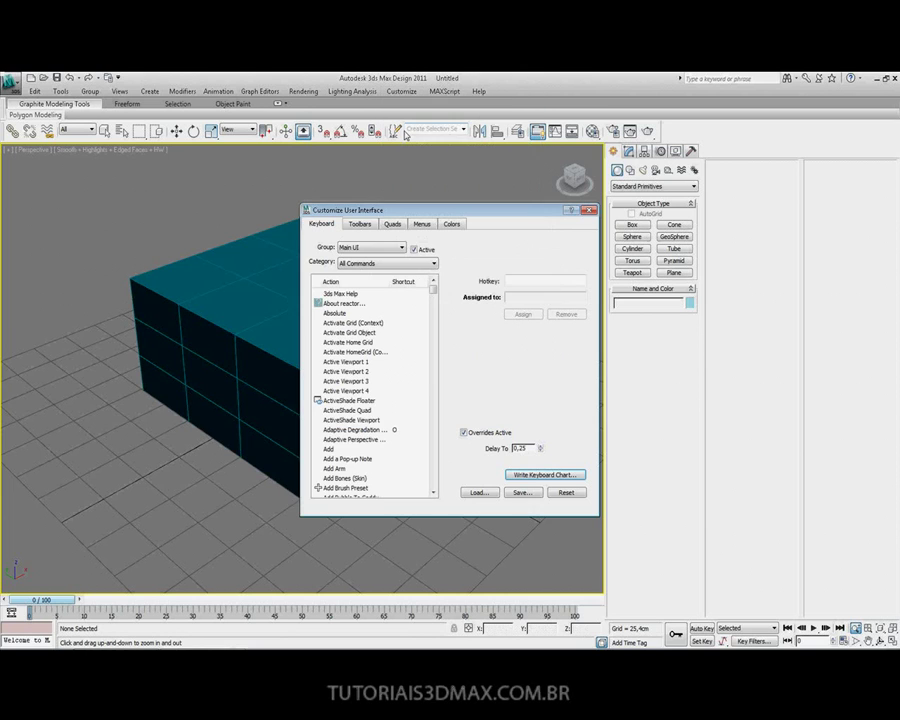
left_click_drag(433, 291, 432, 384)
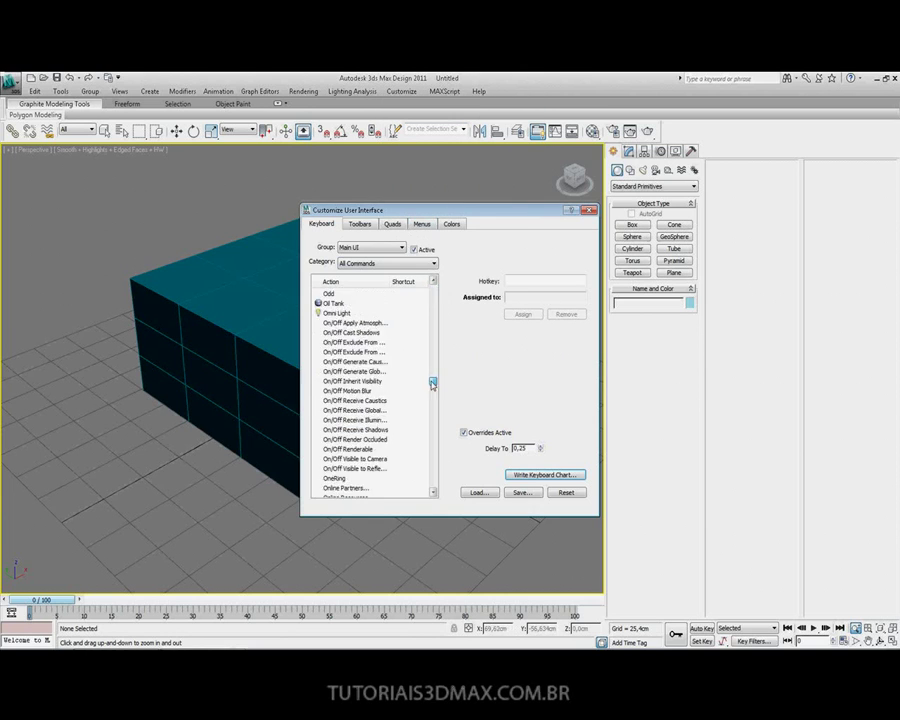
left_click(398, 264)
key("v")
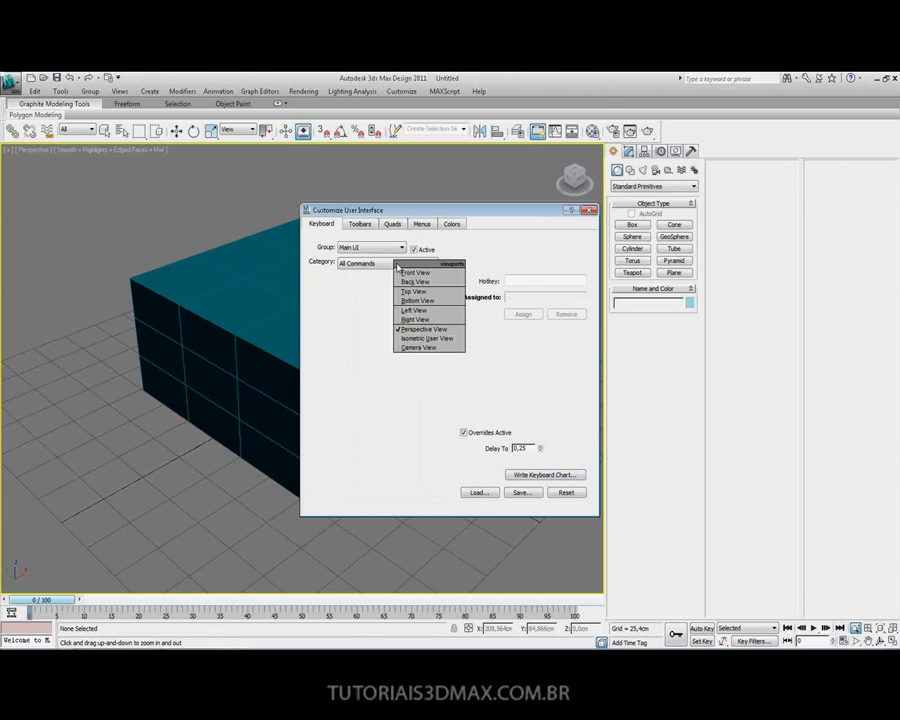
left_click(428, 264)
left_click_drag(433, 292, 434, 432)
left_click(432, 263)
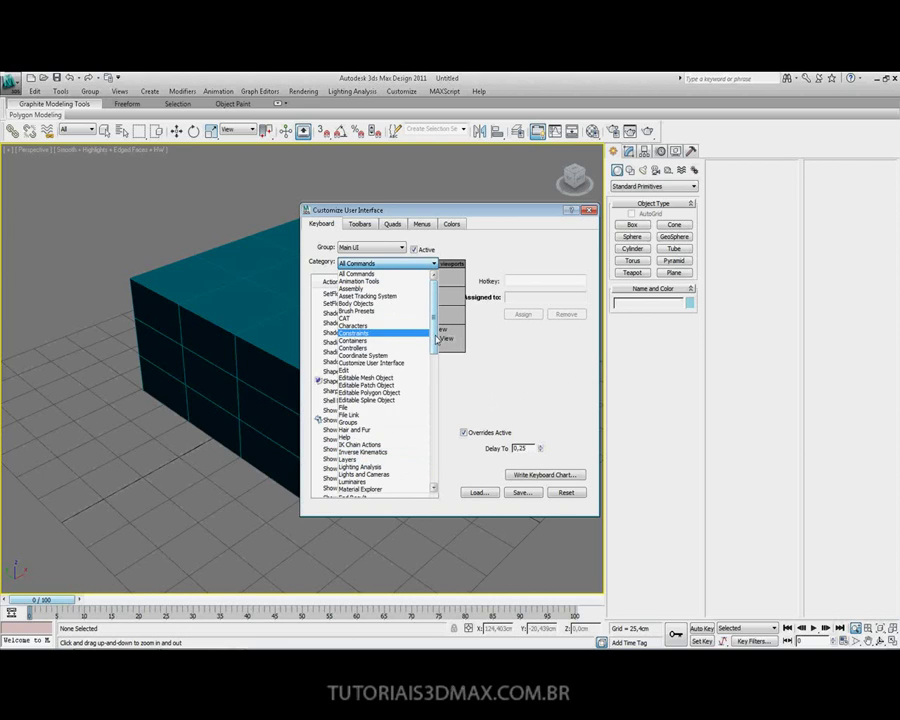
left_click_drag(434, 312, 434, 430)
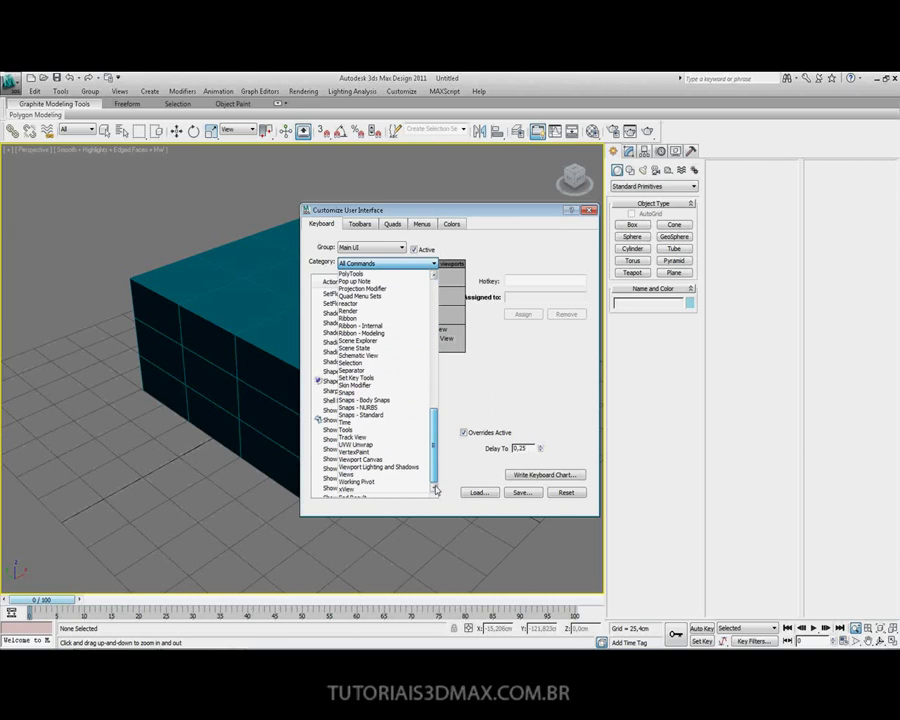
left_click(352, 474)
left_click_drag(432, 298, 433, 500)
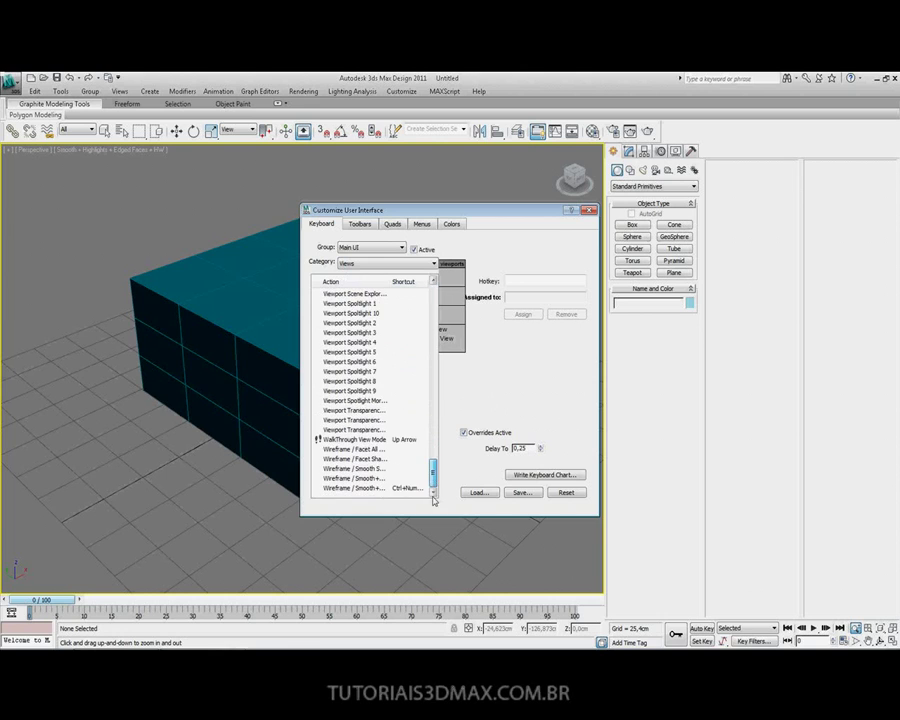
left_click(365, 488)
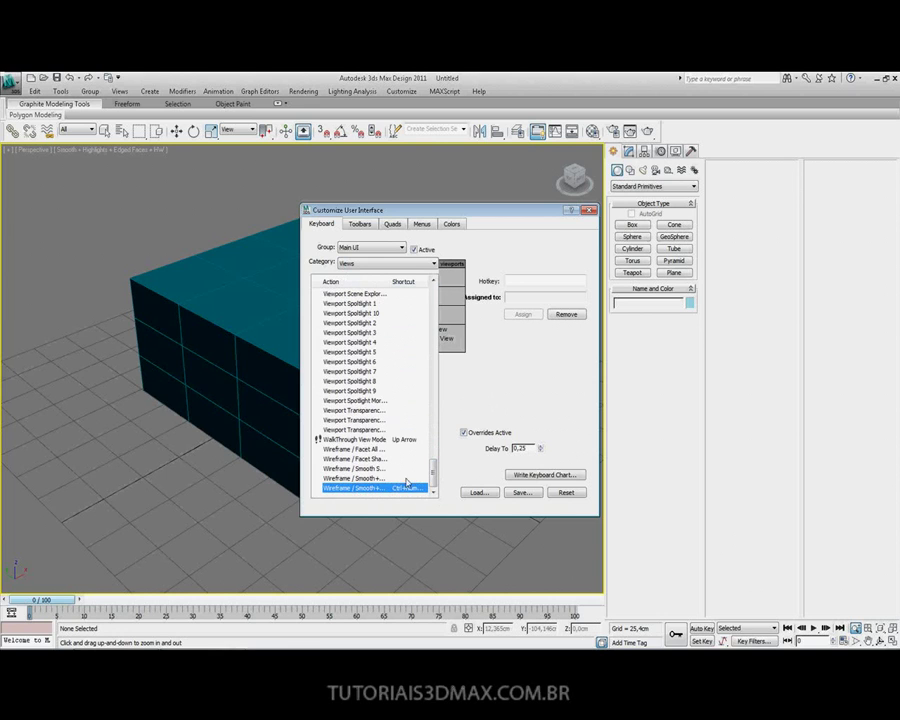
left_click(566, 314)
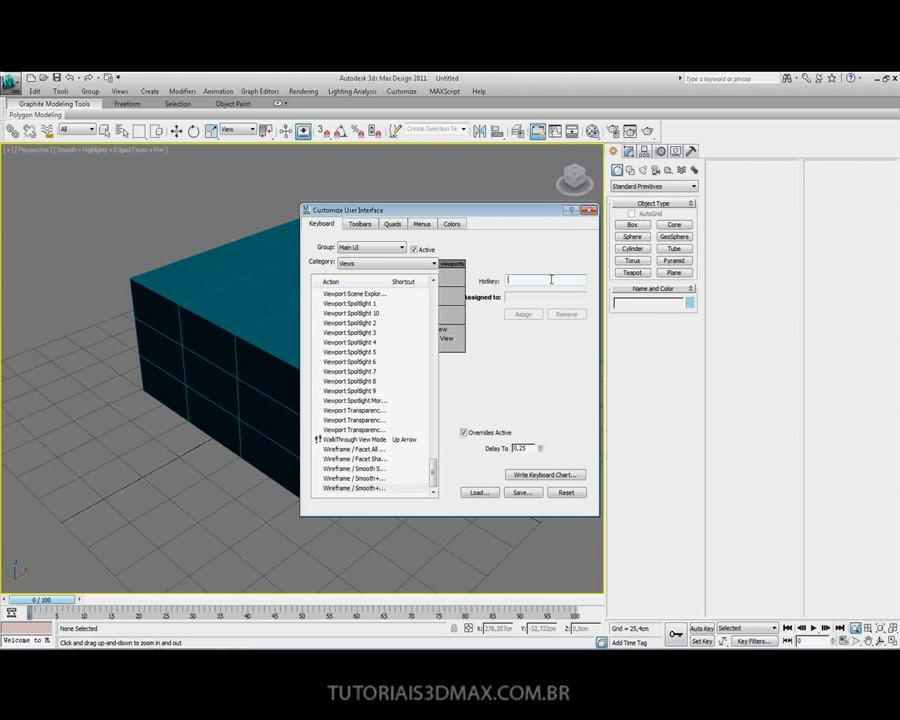
Assign F3 as the hotkey of the last Wireframe / Smooth+Highlights action and close the customization window
left_click(550, 280)
key("F3")
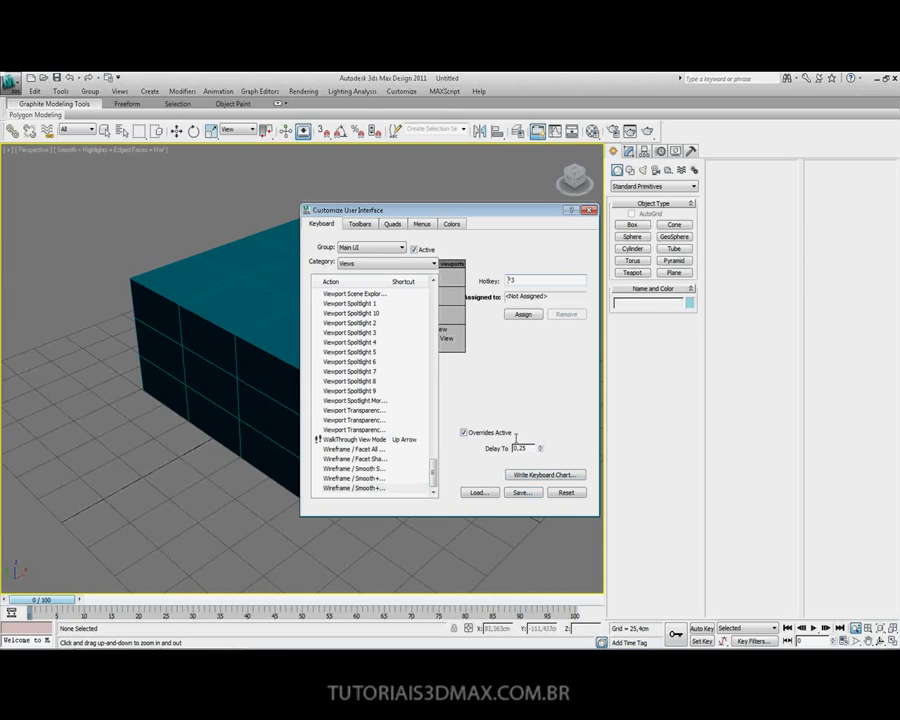
left_click(521, 316)
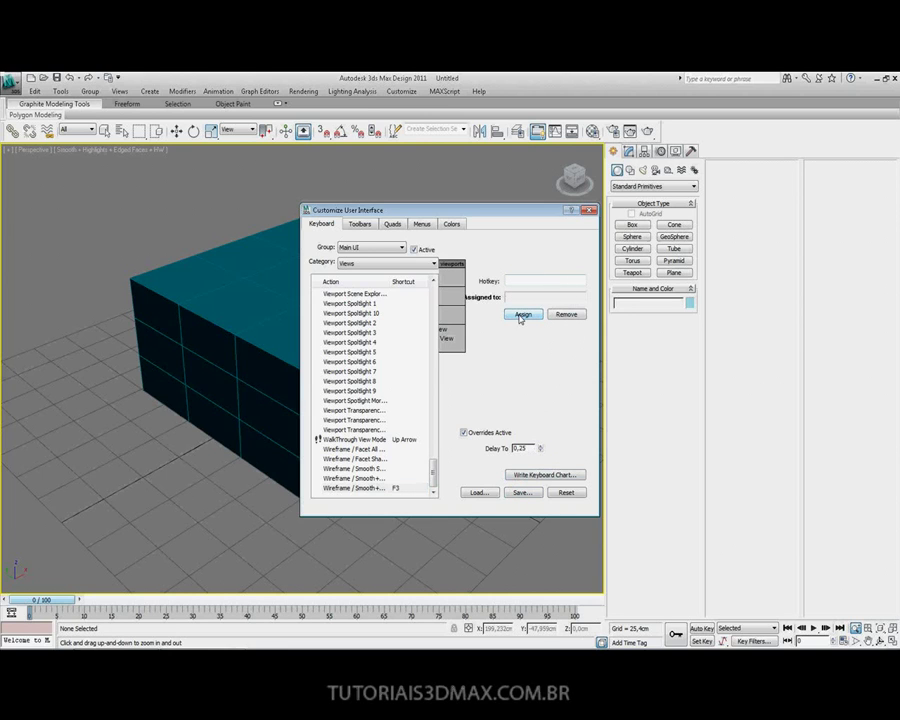
left_click(590, 210)
Test the reassigned F3 shortcut by toggling the box between wireframe and shaded display, ending in shaded
key("F3")
key("F3")
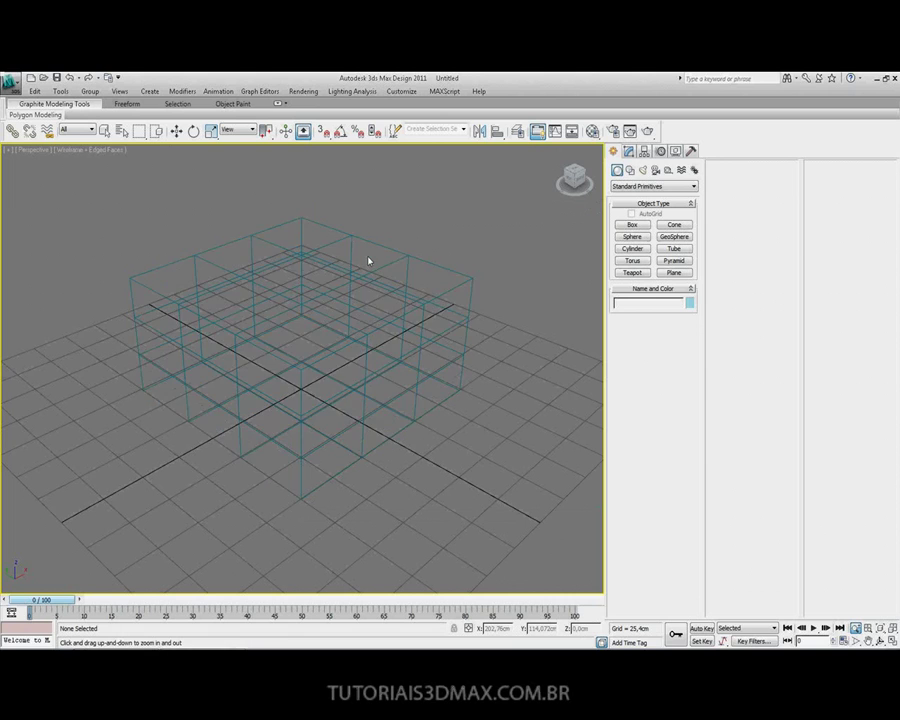
key("F3")
key("F3")
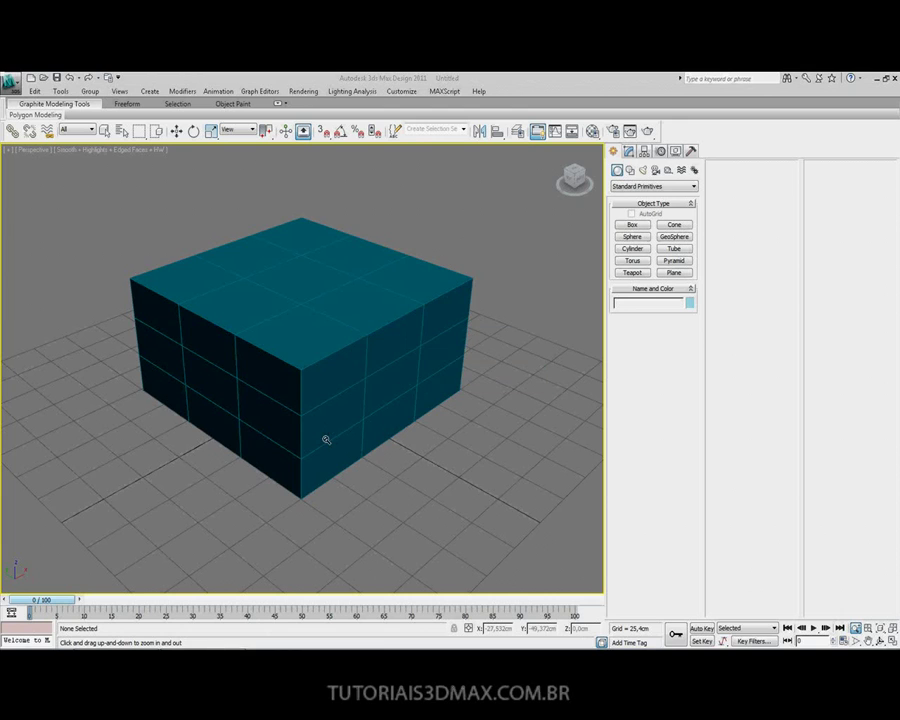
Open the user interface customization window and switch the keyboard shortcut group from Main UI to Material Editor
left_click(401, 92)
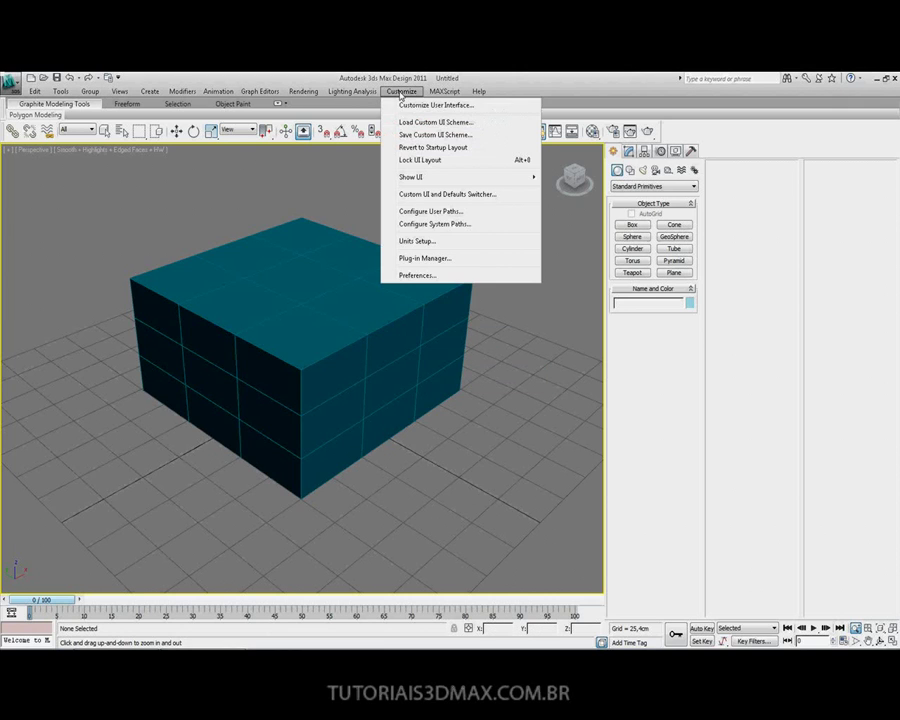
left_click(403, 106)
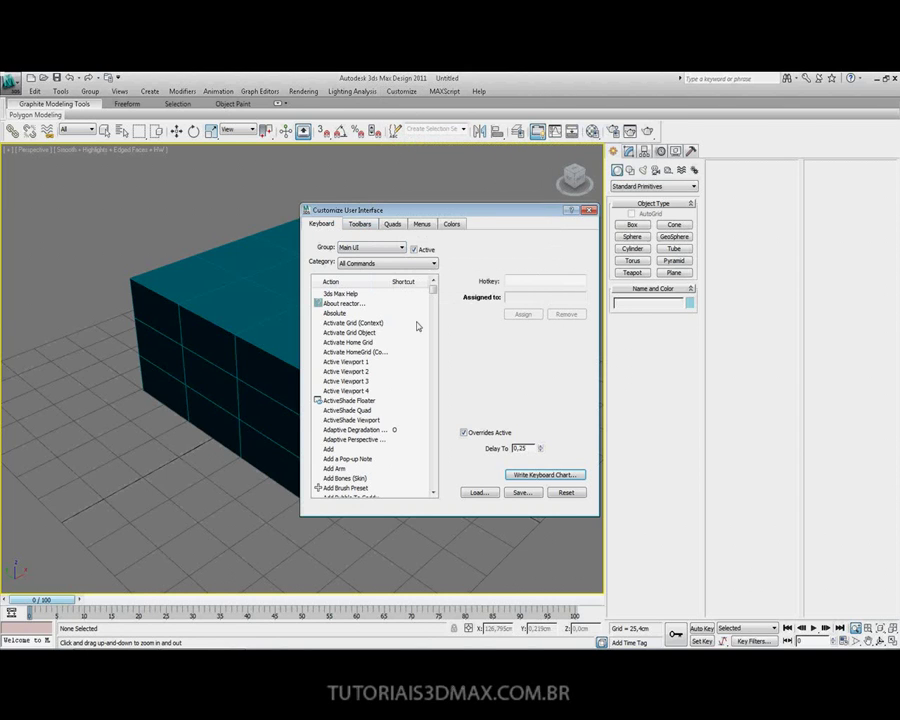
left_click(361, 250)
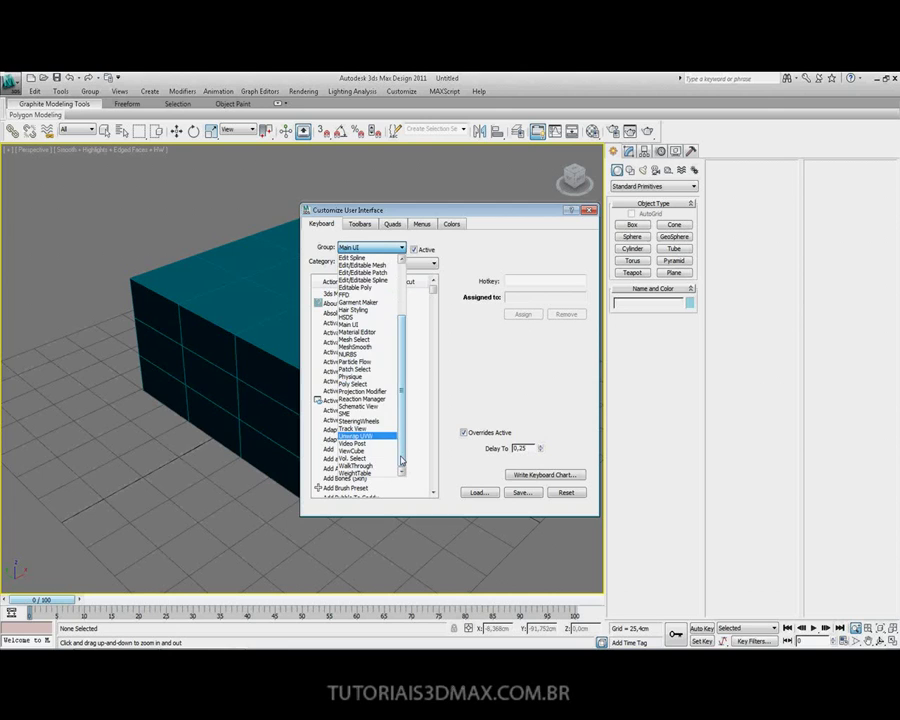
scroll(401, 460, "up", 4)
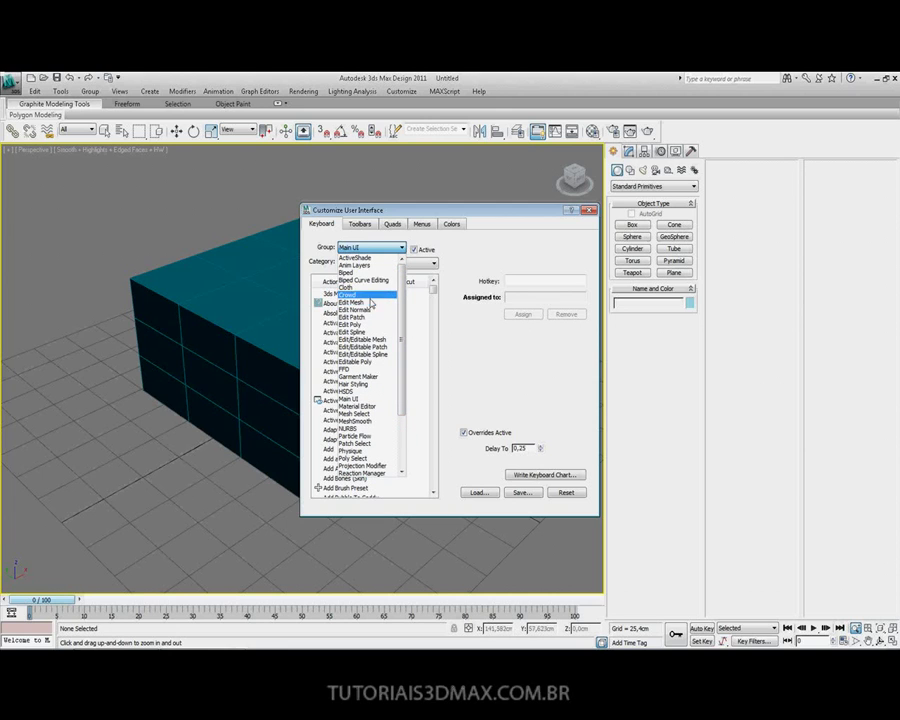
left_click(466, 328)
left_click(401, 247)
scroll(399, 346, "down", 4)
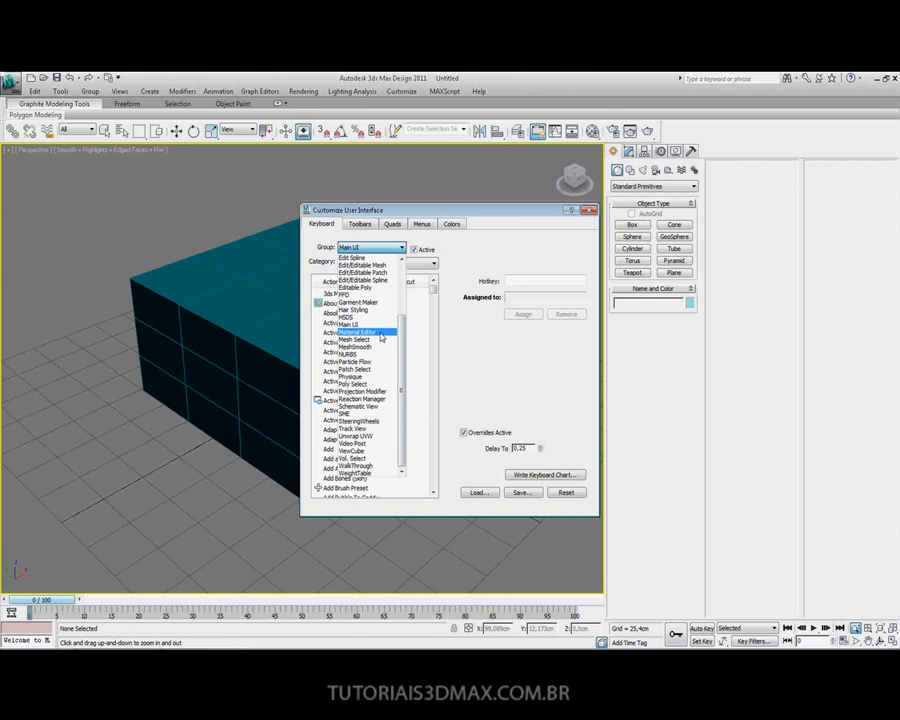
left_click(371, 332)
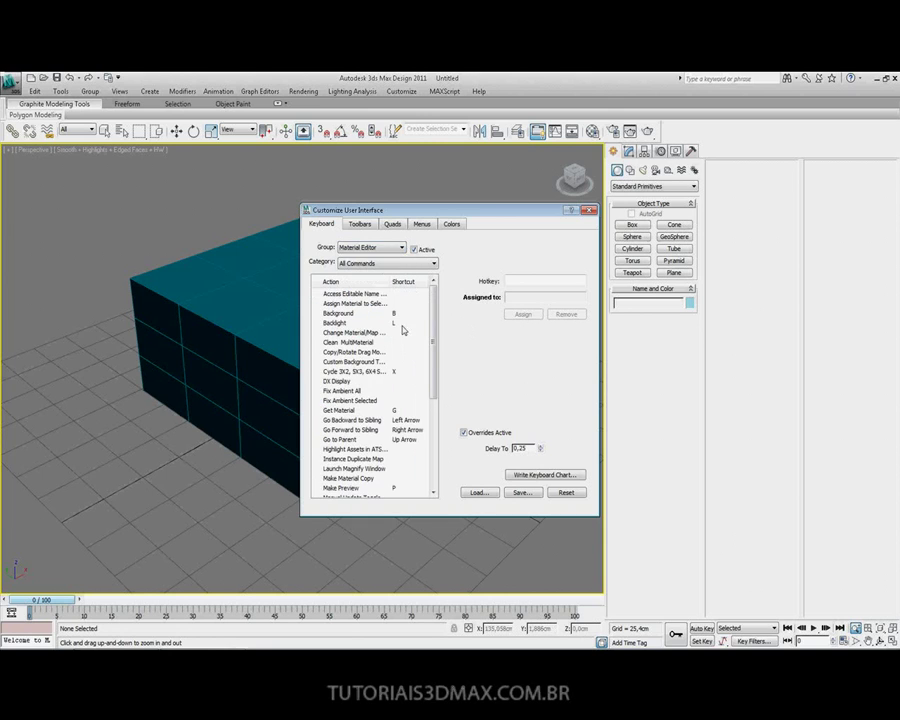
Look through the Material Editor shortcut list and open the Material Editor window alongside it
mouse_move(433, 316)
left_mouse_down()
mouse_move(441, 424)
mouse_move(436, 297)
left_mouse_up()
left_click(593, 131)
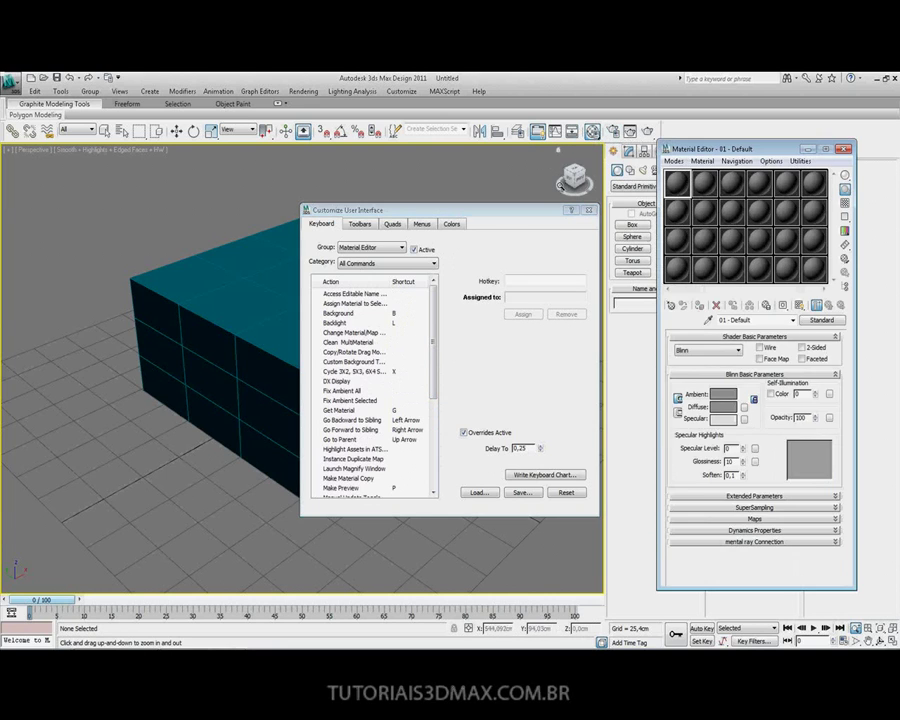
mouse_move(433, 357)
left_mouse_down()
mouse_move(433, 447)
mouse_move(433, 362)
left_mouse_up()
Filter the Material Editor group's shortcuts by the DirectX Manager, Material Editor and Utilities categories in turn
left_click(415, 263)
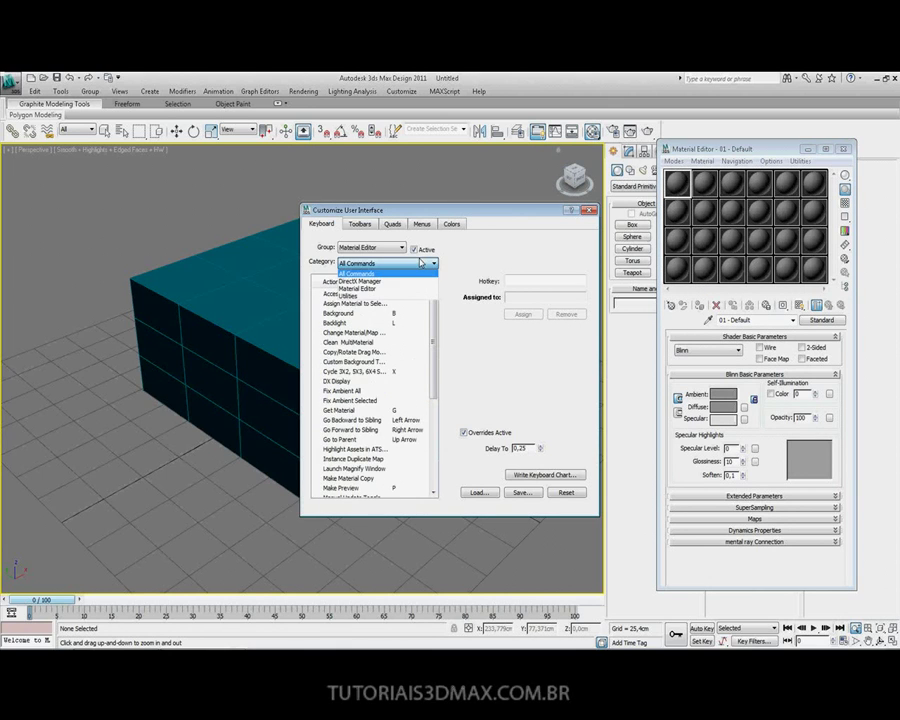
left_click(415, 282)
left_click(405, 263)
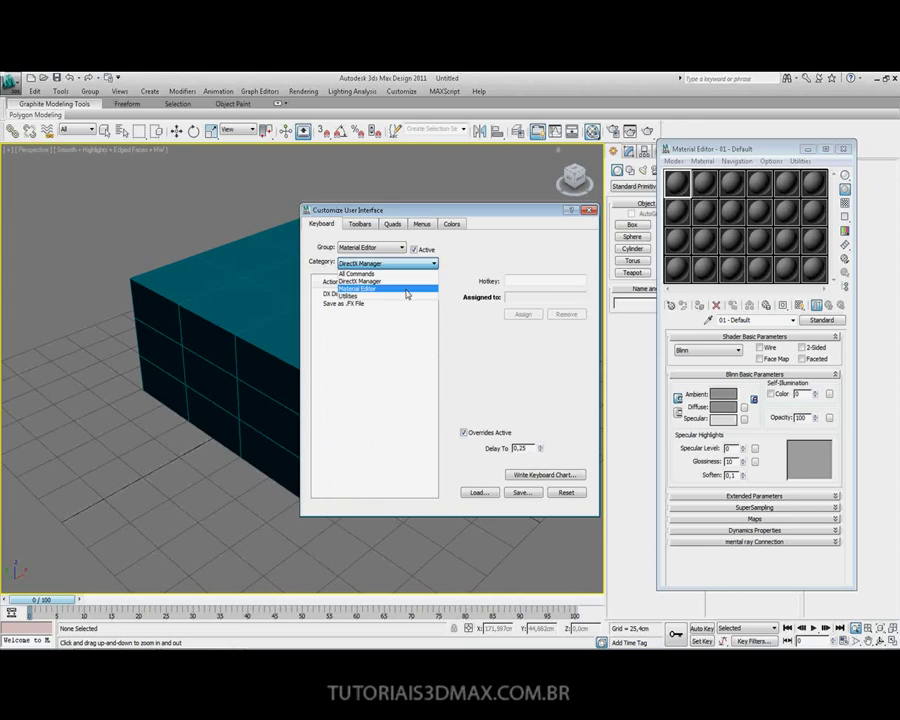
left_click(400, 289)
left_click(403, 263)
left_click(400, 300)
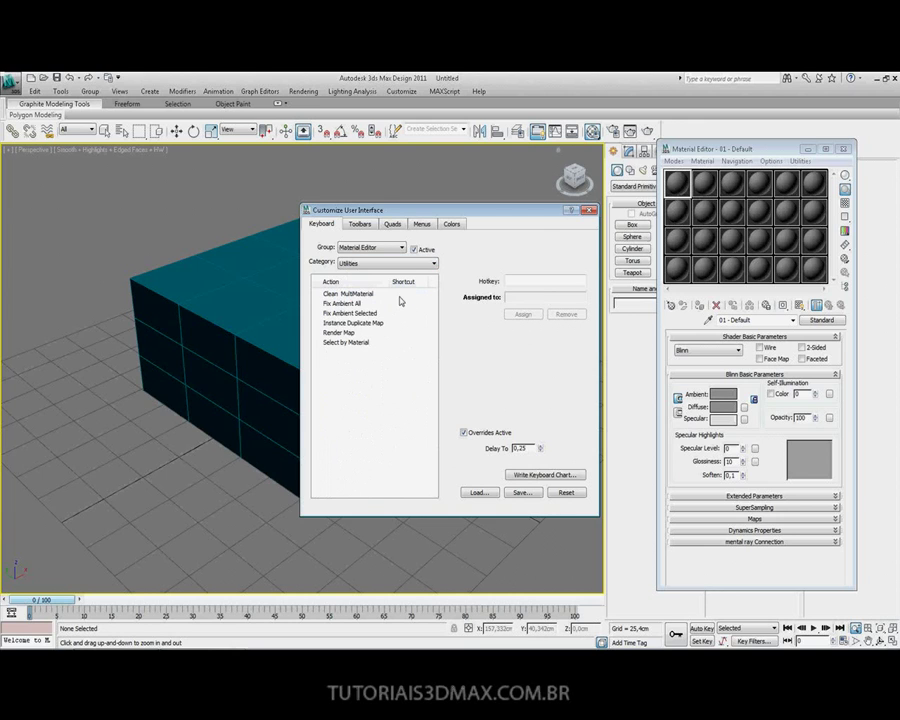